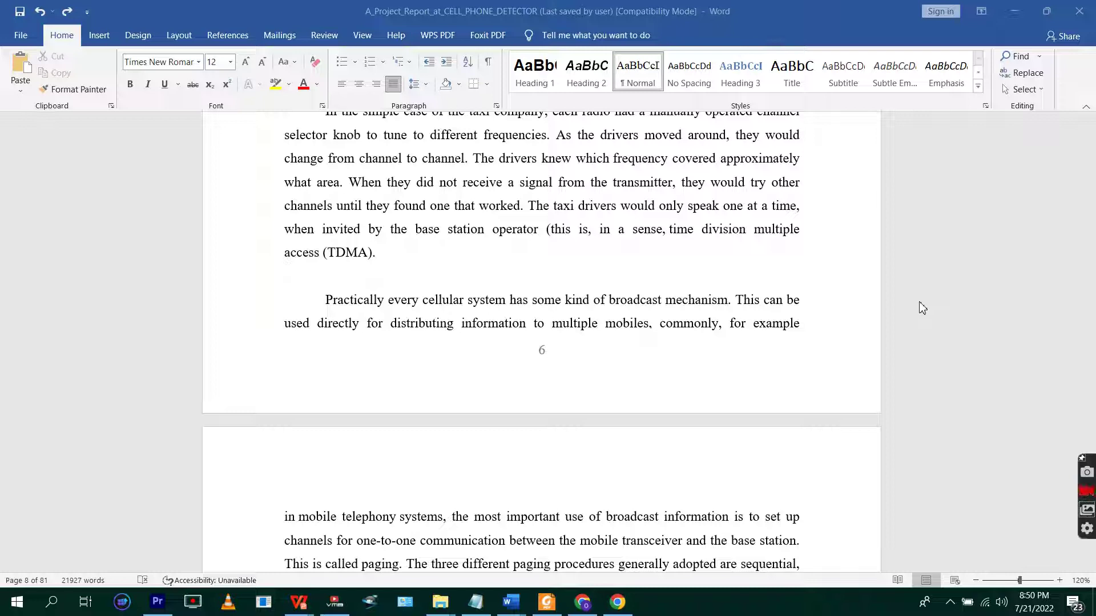
Apply the dark blue Standard Colors swatch as the report's page colour
scroll(416, 310, "up", 12)
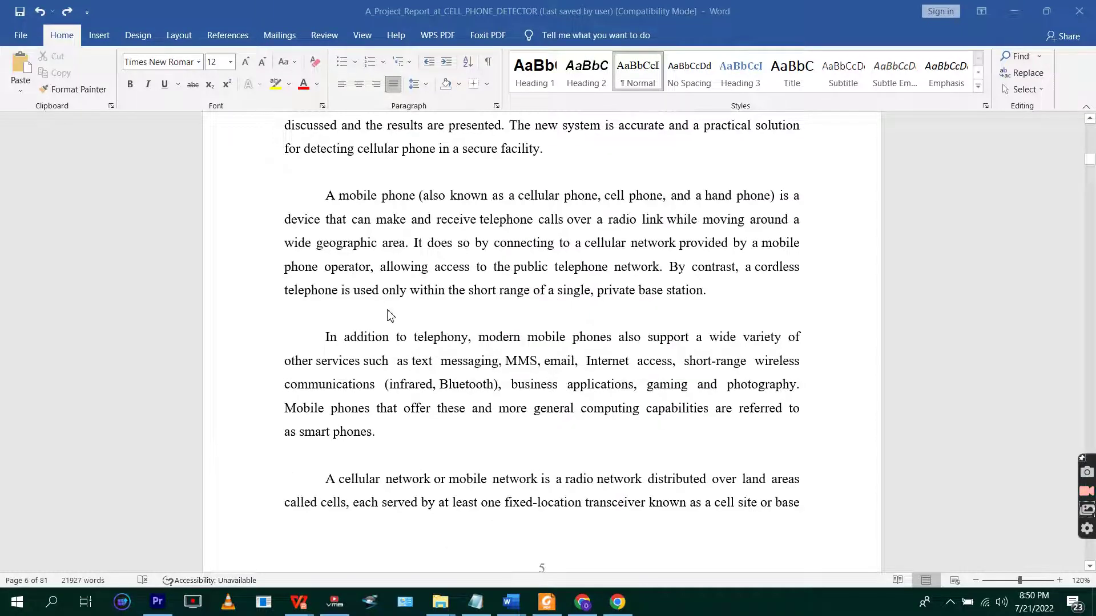
scroll(391, 316, "up", 20)
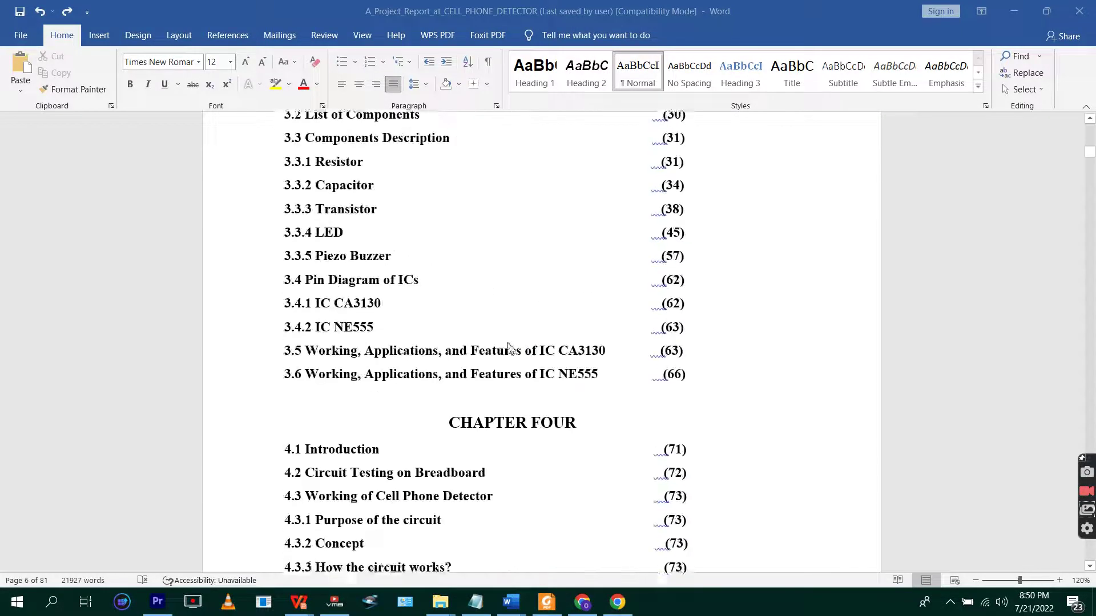
scroll(502, 345, "up", 20)
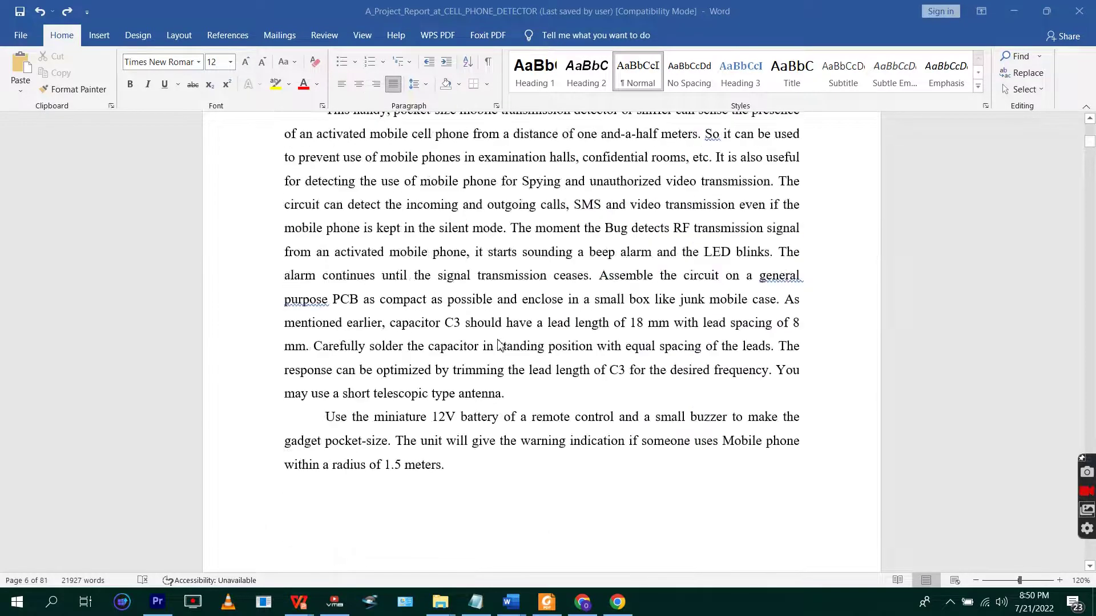
scroll(499, 345, "up", 20)
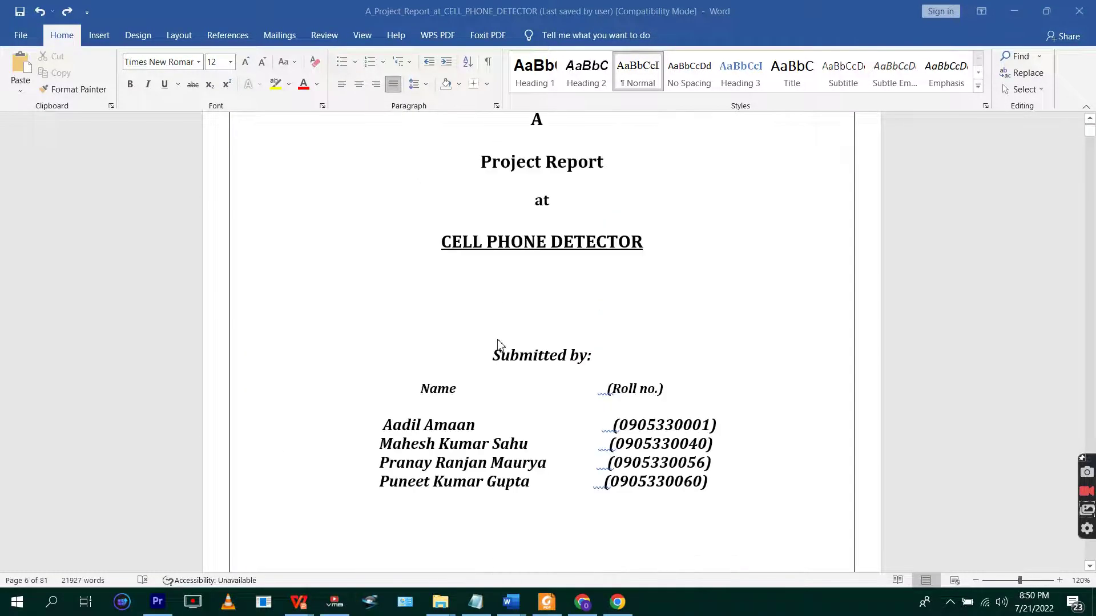
scroll(498, 346, "down", 15)
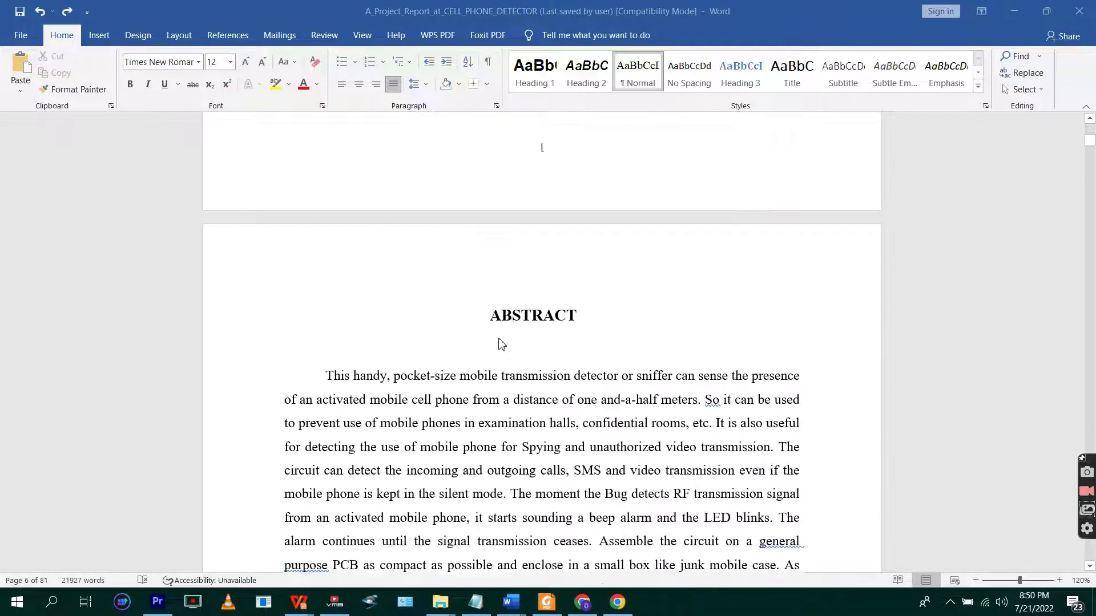
scroll(498, 345, "down", 20)
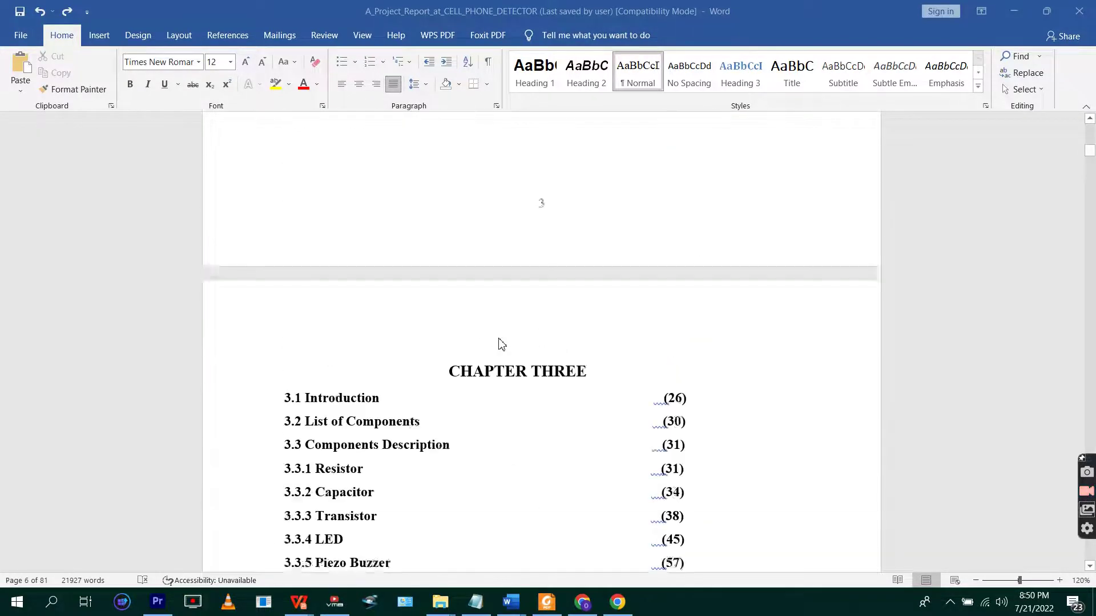
scroll(498, 345, "down", 8)
scroll(499, 345, "up", 7)
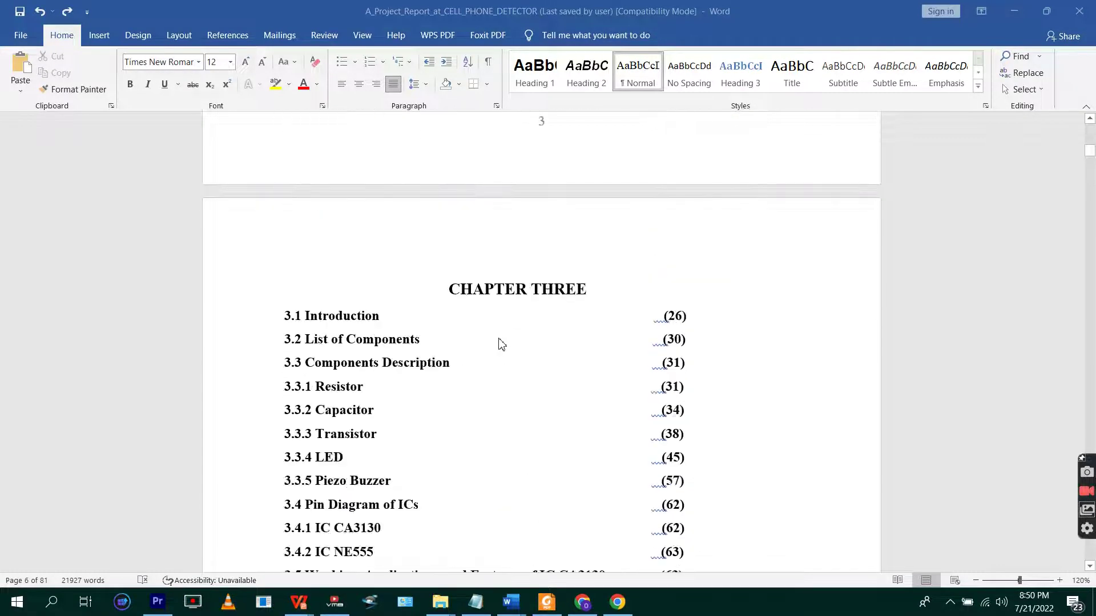
scroll(501, 343, "up", 10)
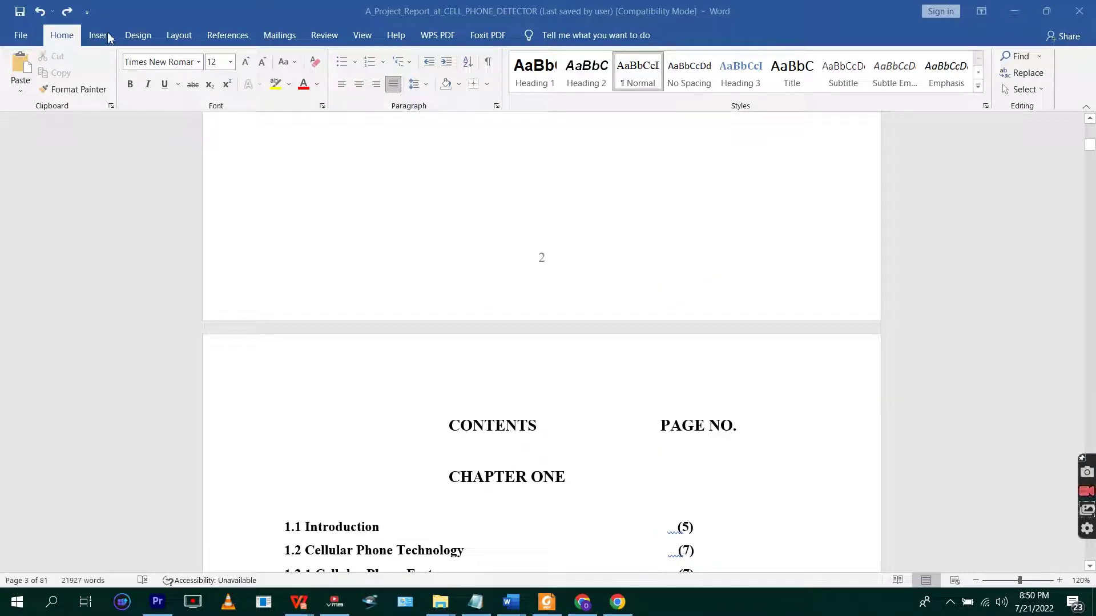
left_click(129, 37)
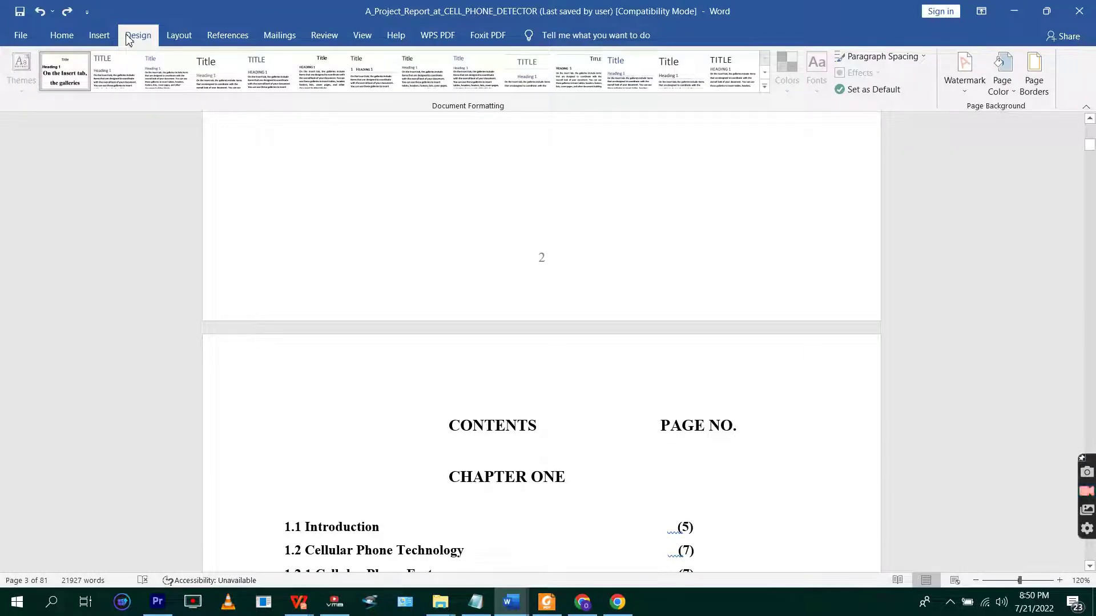
left_click(61, 35)
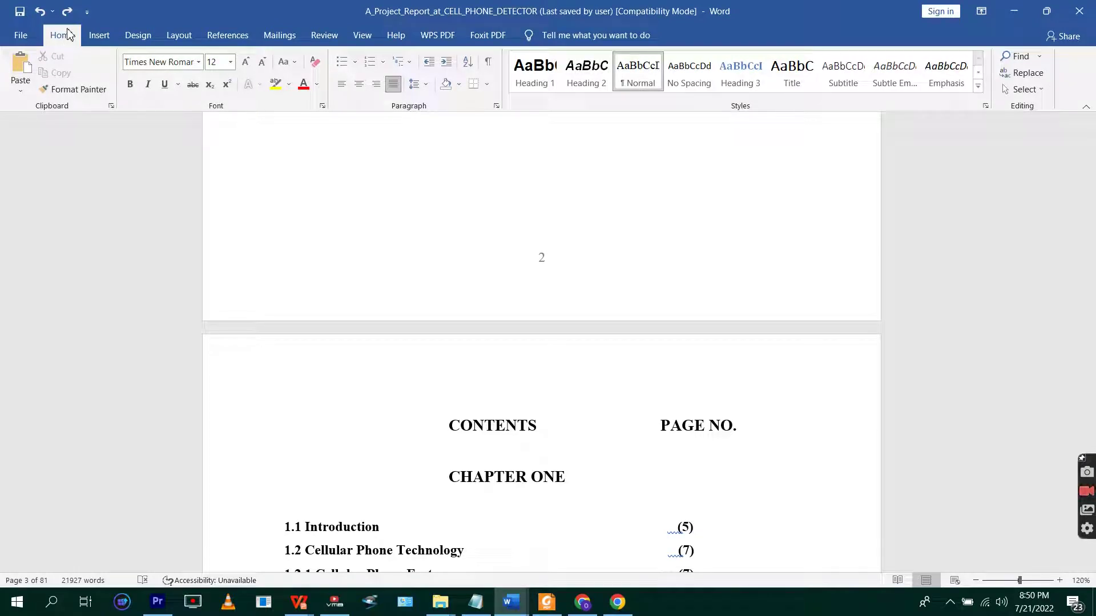
left_click(140, 36)
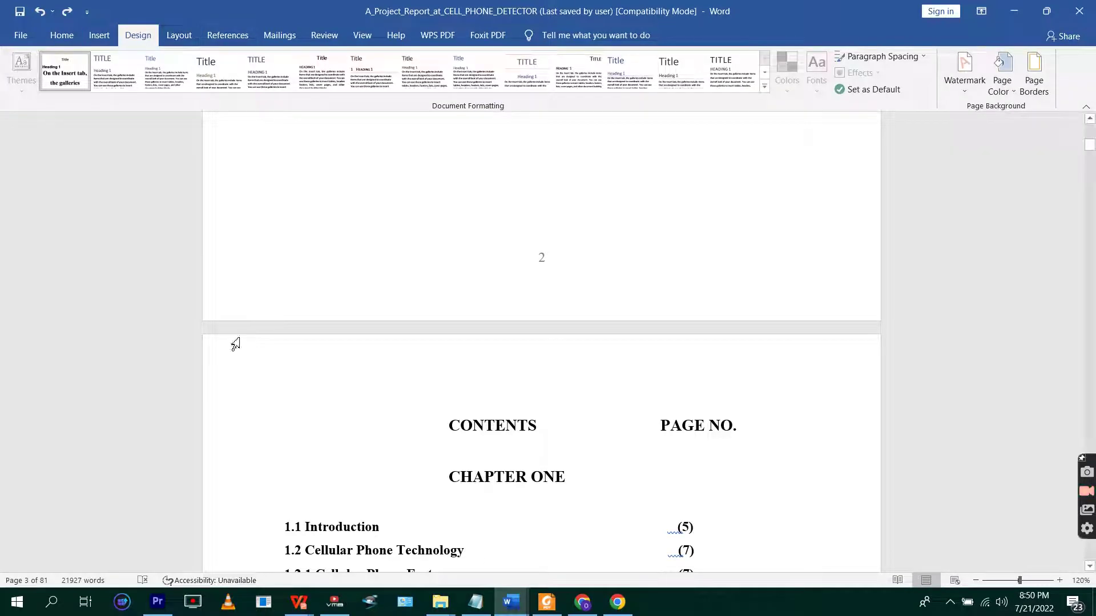
left_click(1014, 95)
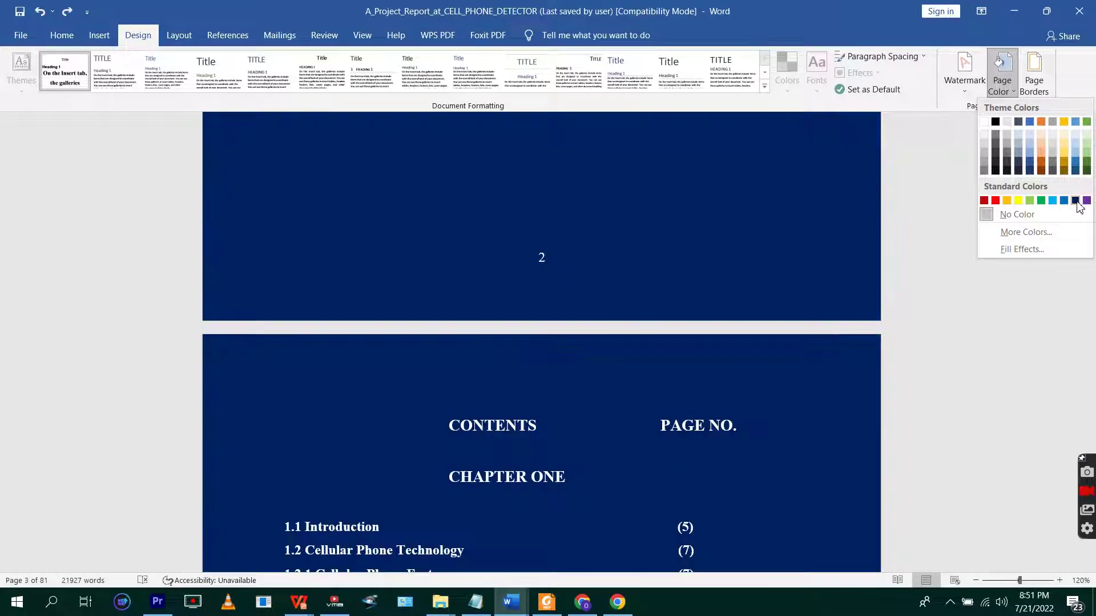
left_click(1076, 201)
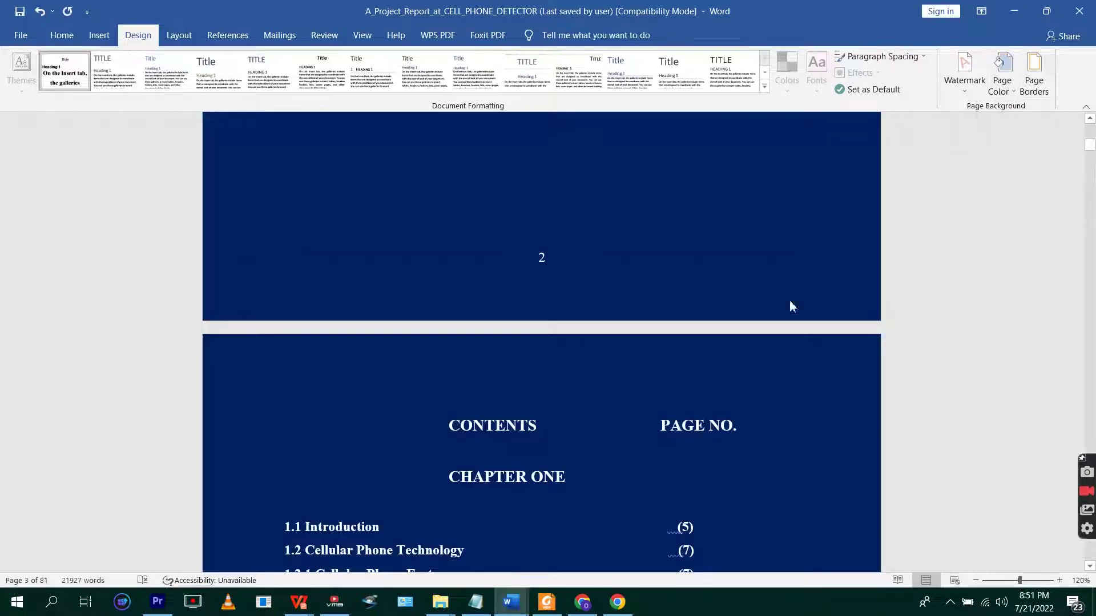
Replace the dark blue with a custom dark teal page colour (#13414D, RGB 19, 65, 77)
scroll(445, 487, "down", 4)
scroll(444, 486, "down", 15)
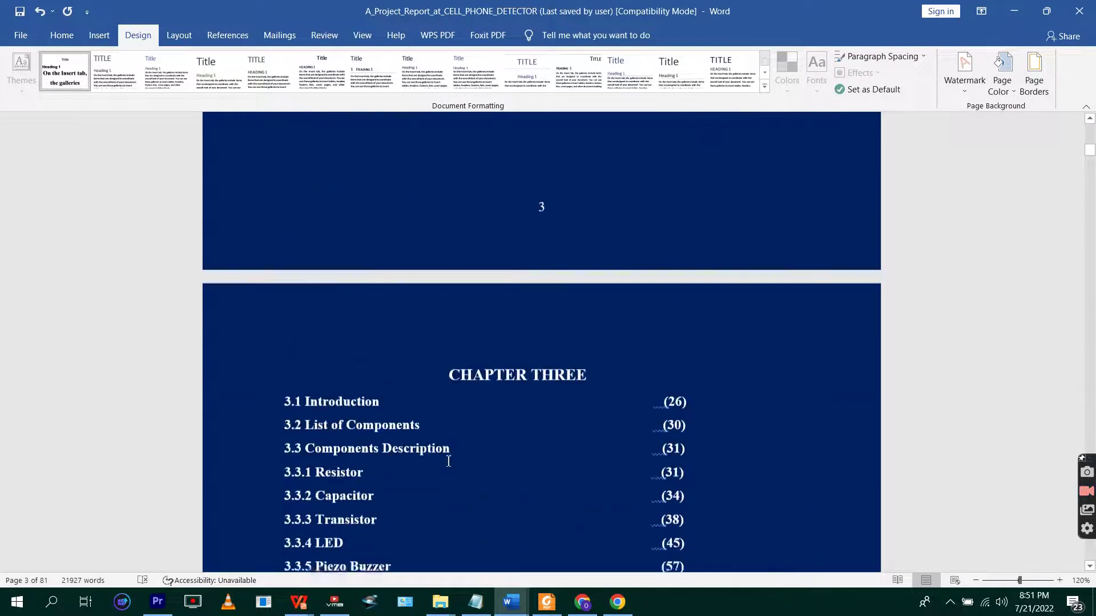
scroll(448, 461, "up", 15)
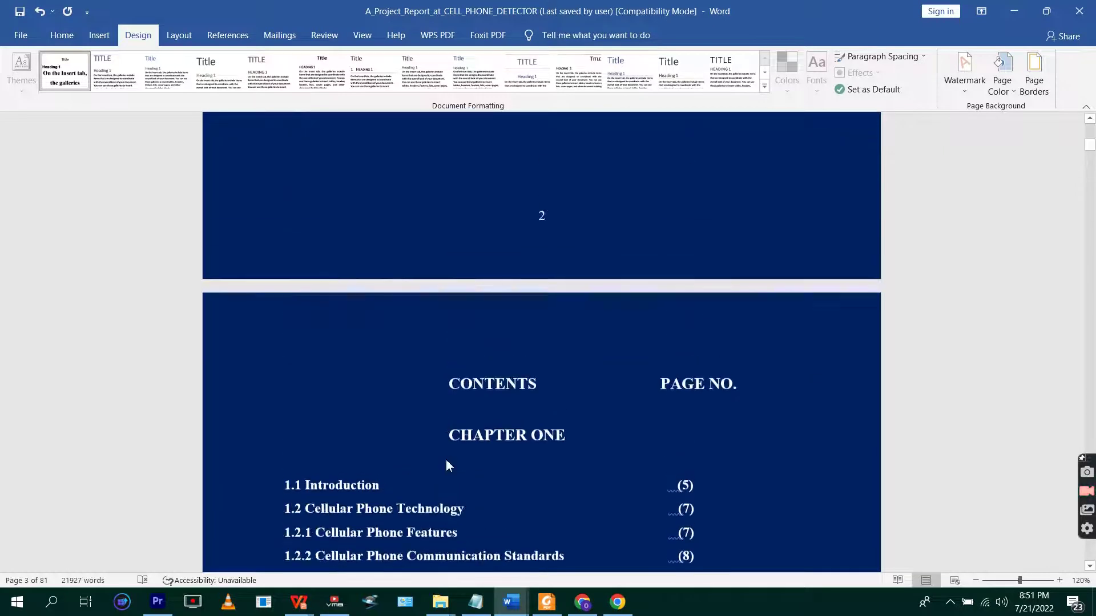
scroll(448, 461, "up", 15)
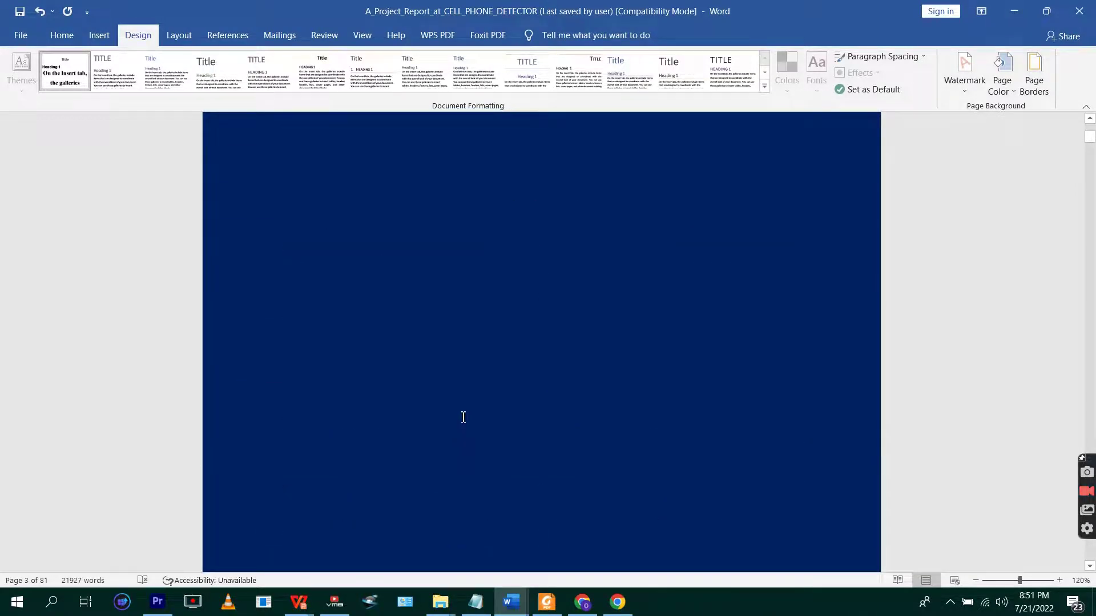
scroll(462, 421, "up", 12)
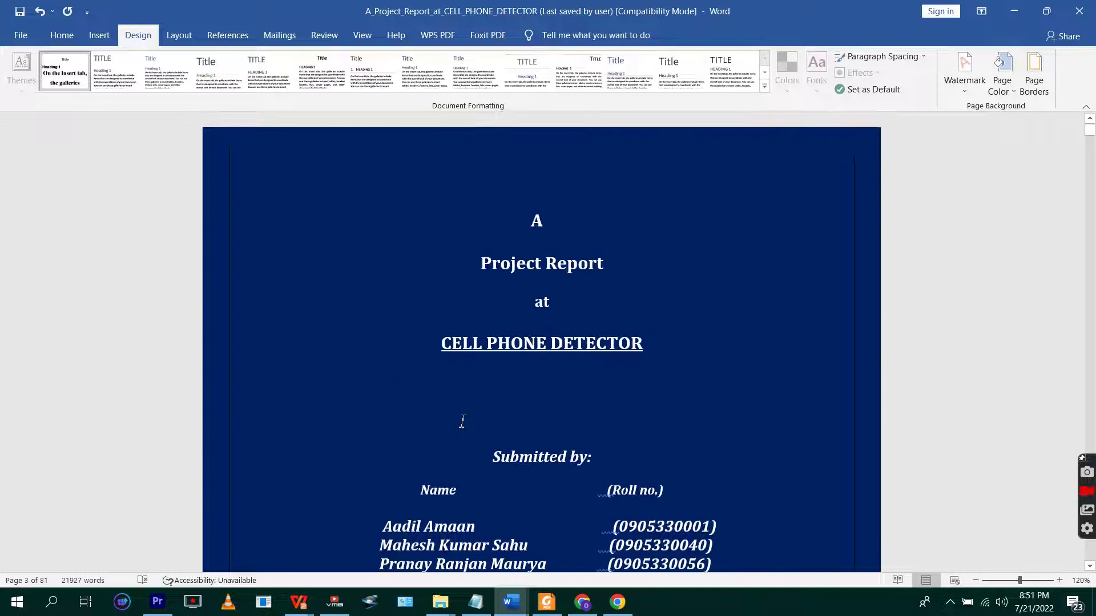
scroll(464, 423, "down", 4)
scroll(464, 422, "down", 10)
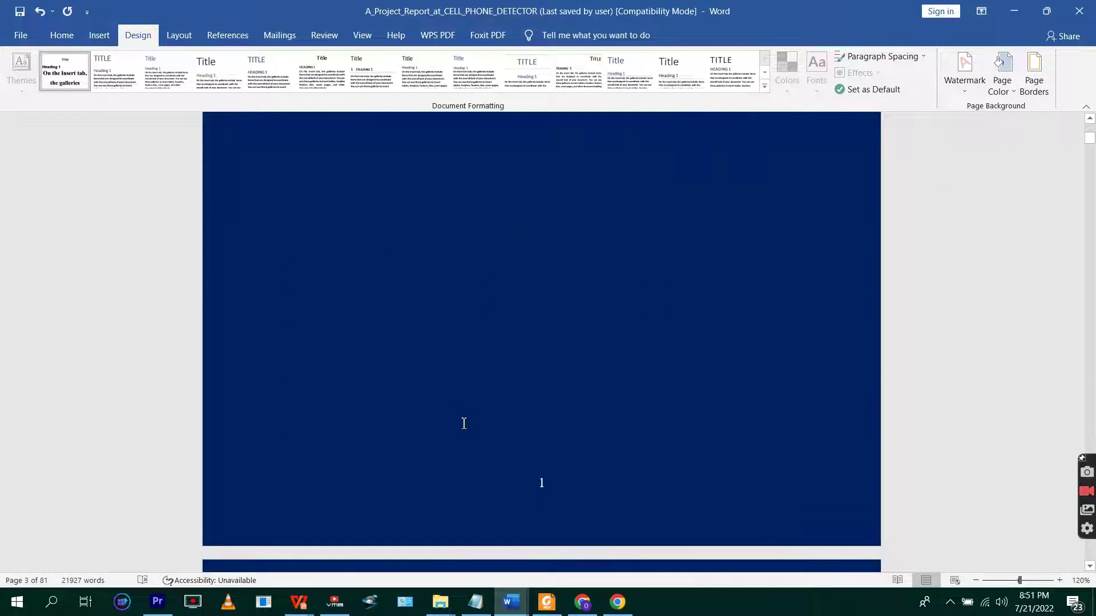
scroll(485, 394, "up", 8)
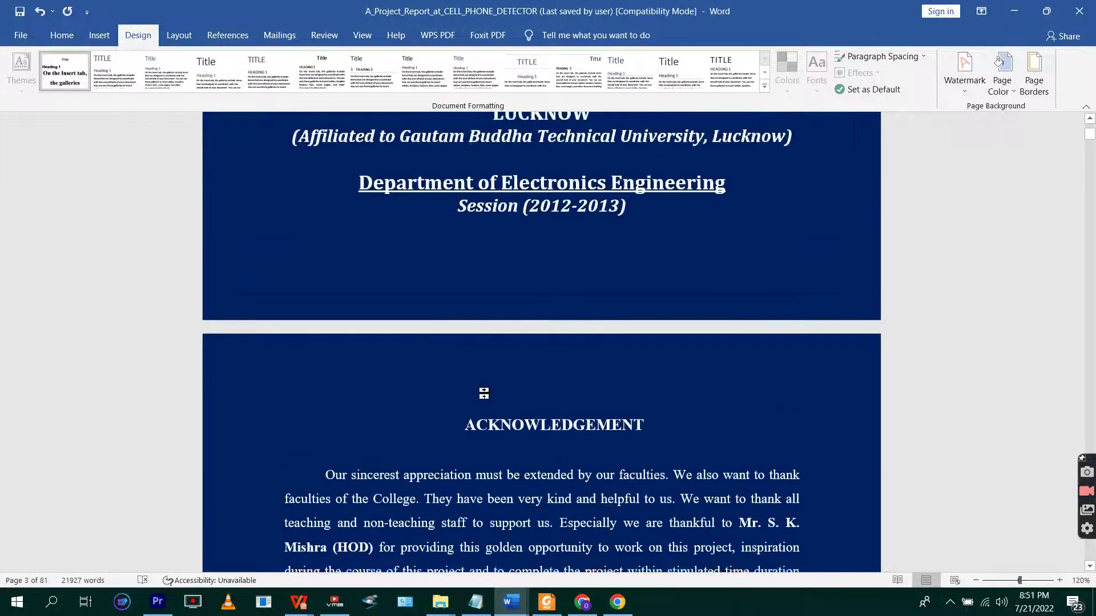
scroll(537, 377, "down", 1)
left_click(1003, 77)
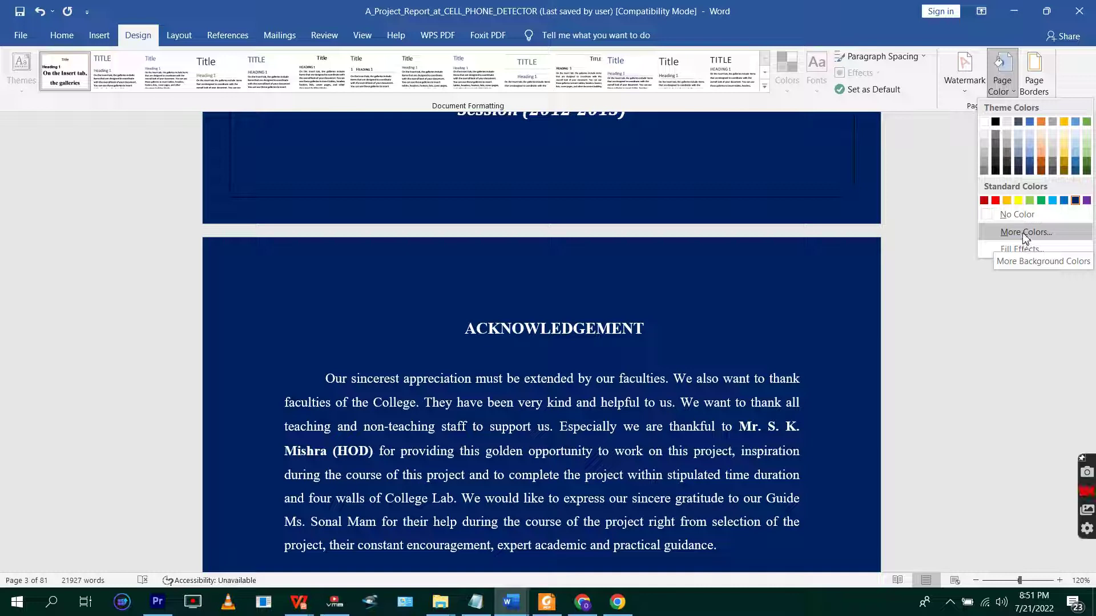
left_click(1026, 233)
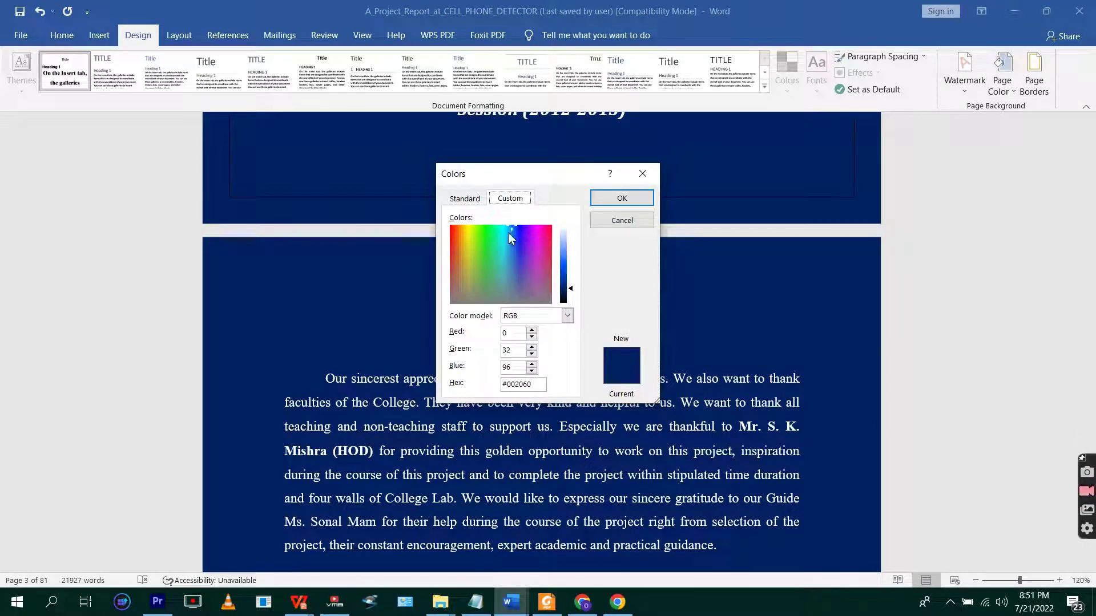
mouse_move(509, 242)
left_mouse_down()
mouse_move(514, 224)
mouse_move(506, 260)
left_mouse_up()
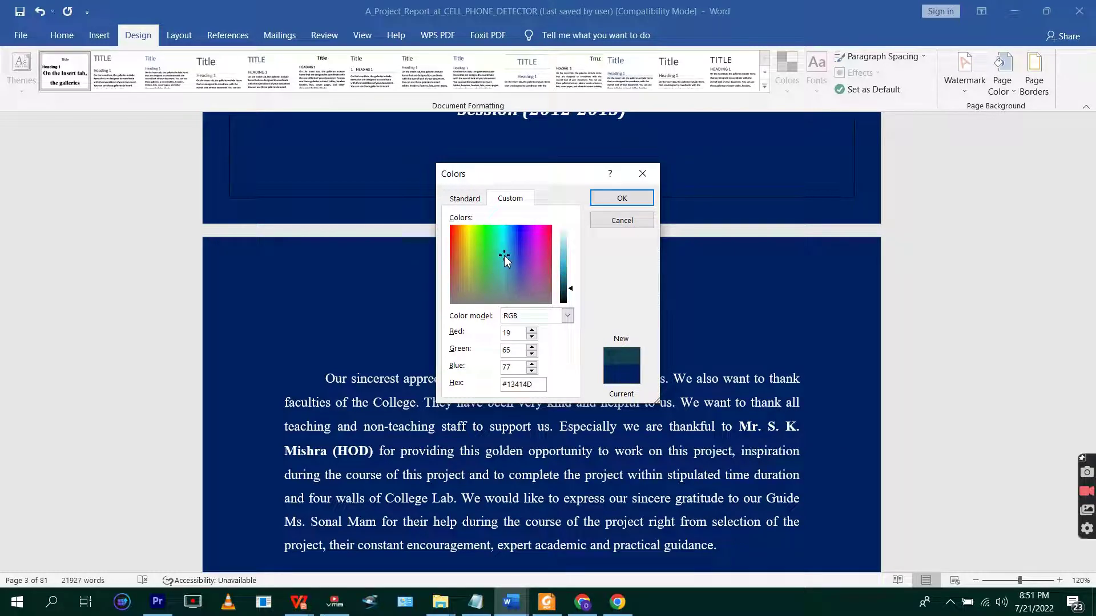
left_click(627, 199)
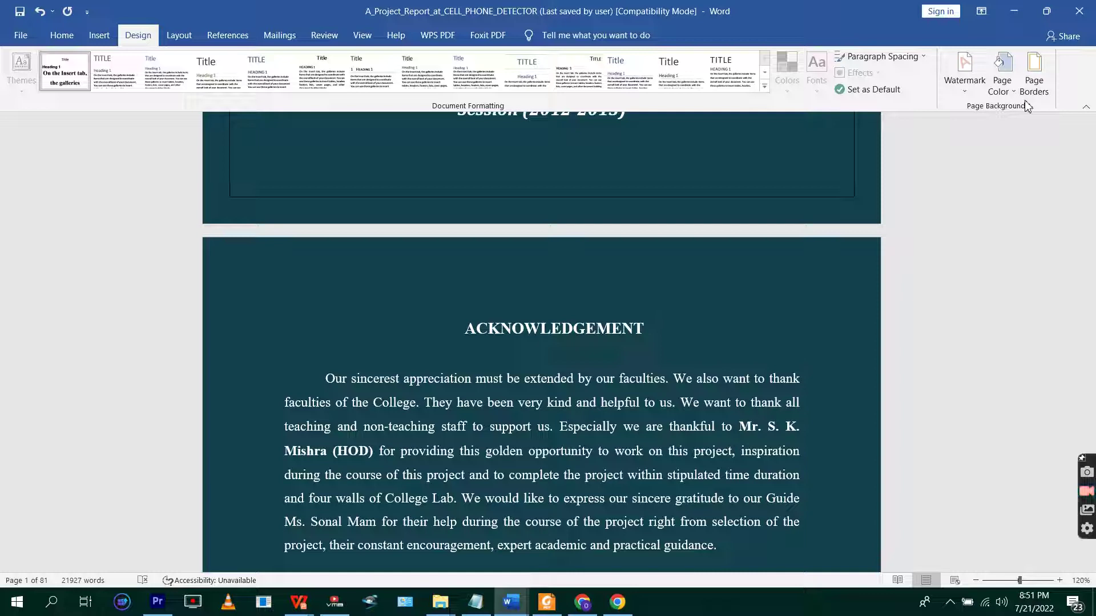
Fill the pages with a two-colour, diagonal-down gradient from dark teal to white
left_click(1035, 74)
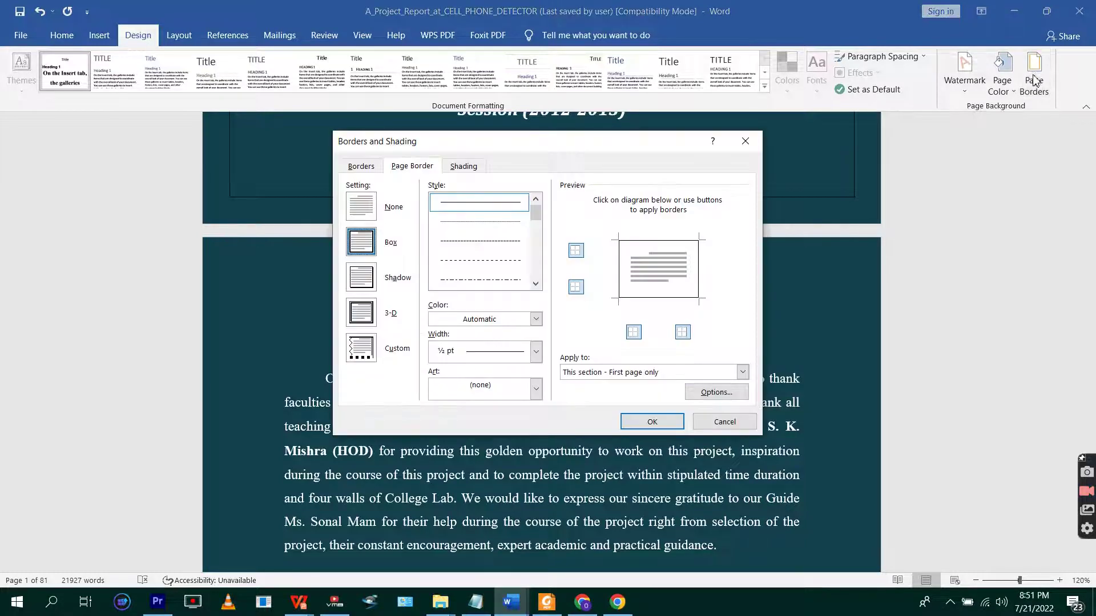
left_click(745, 141)
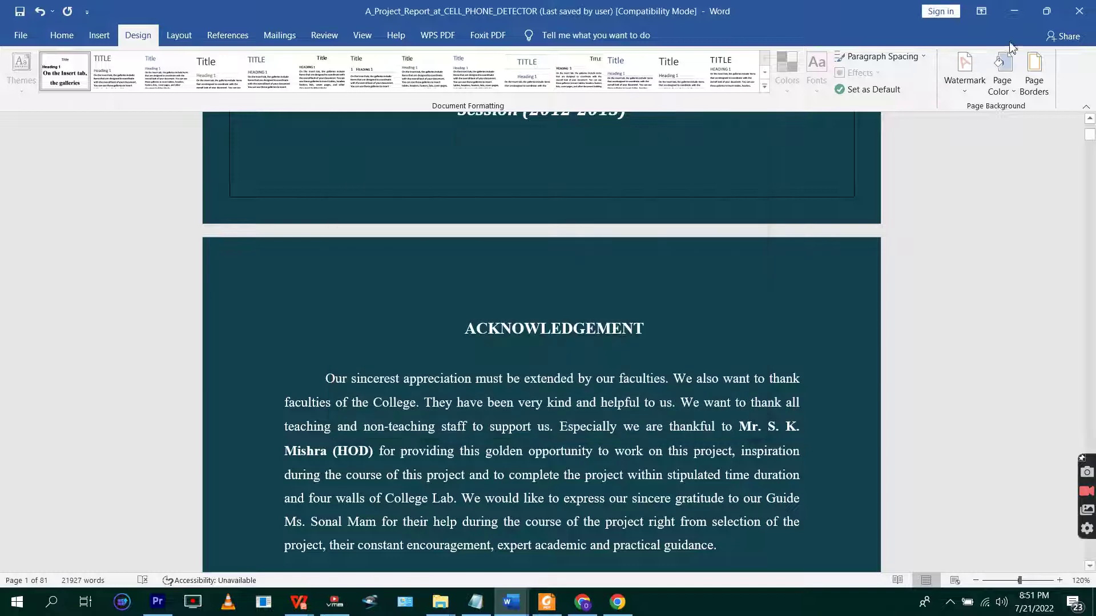
left_click(1004, 71)
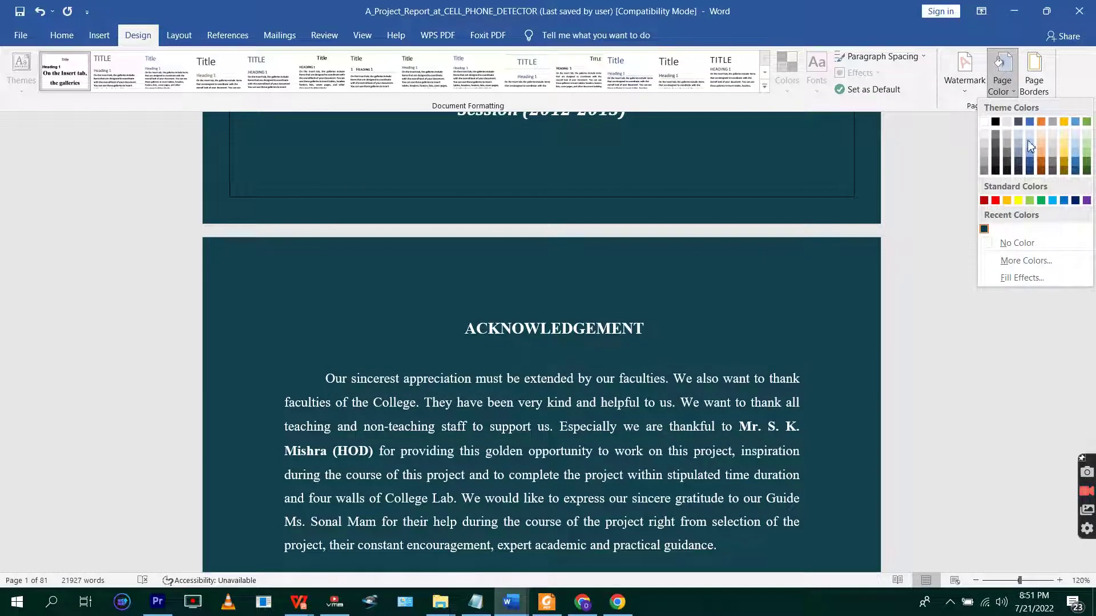
left_click(1022, 278)
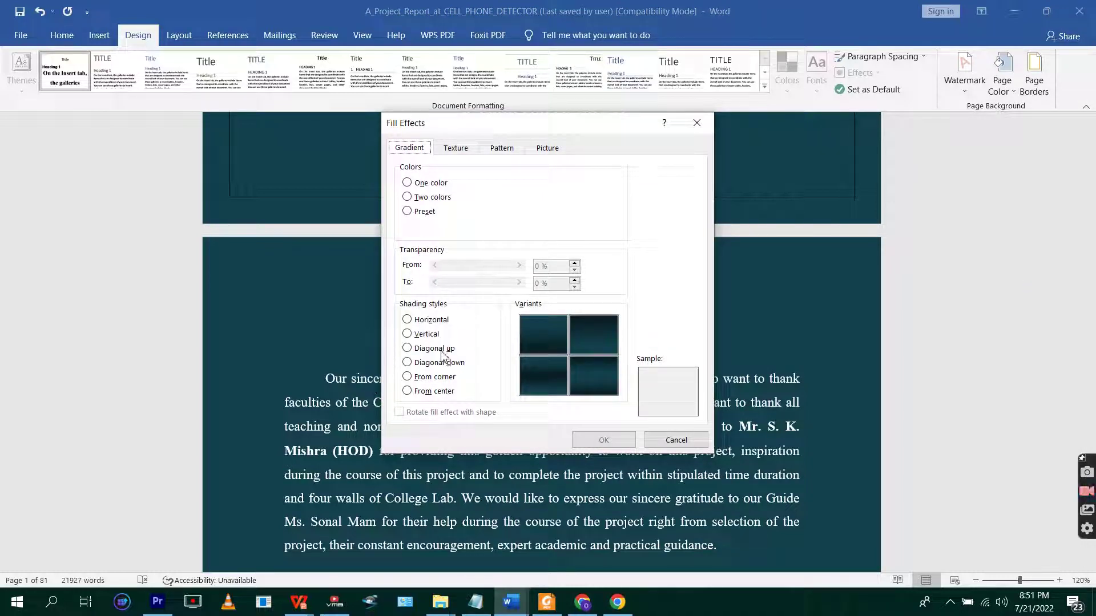
left_click(408, 198)
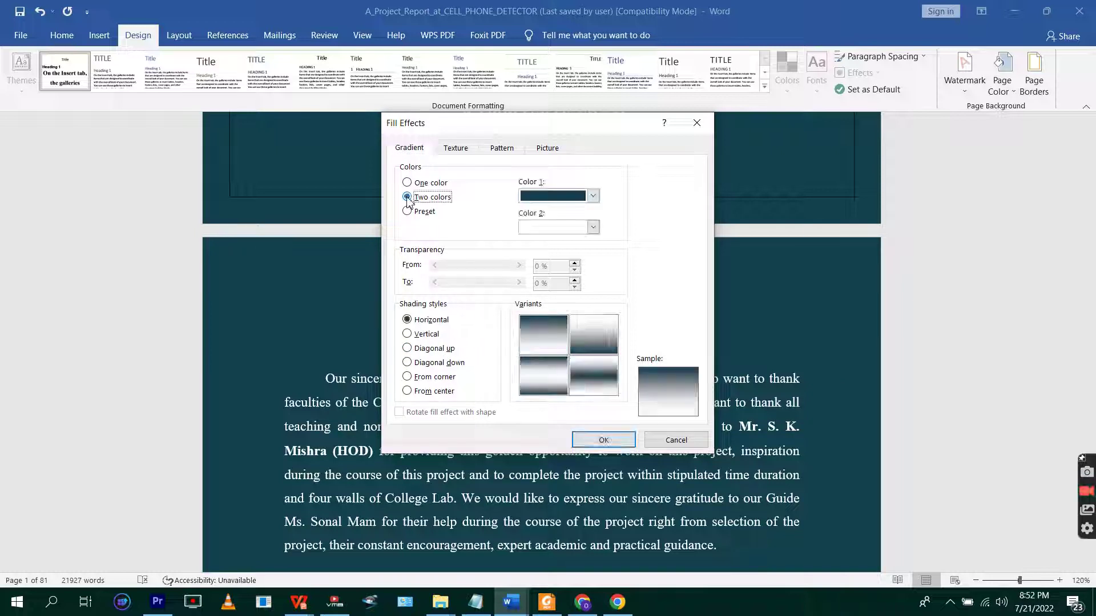
left_click(408, 364)
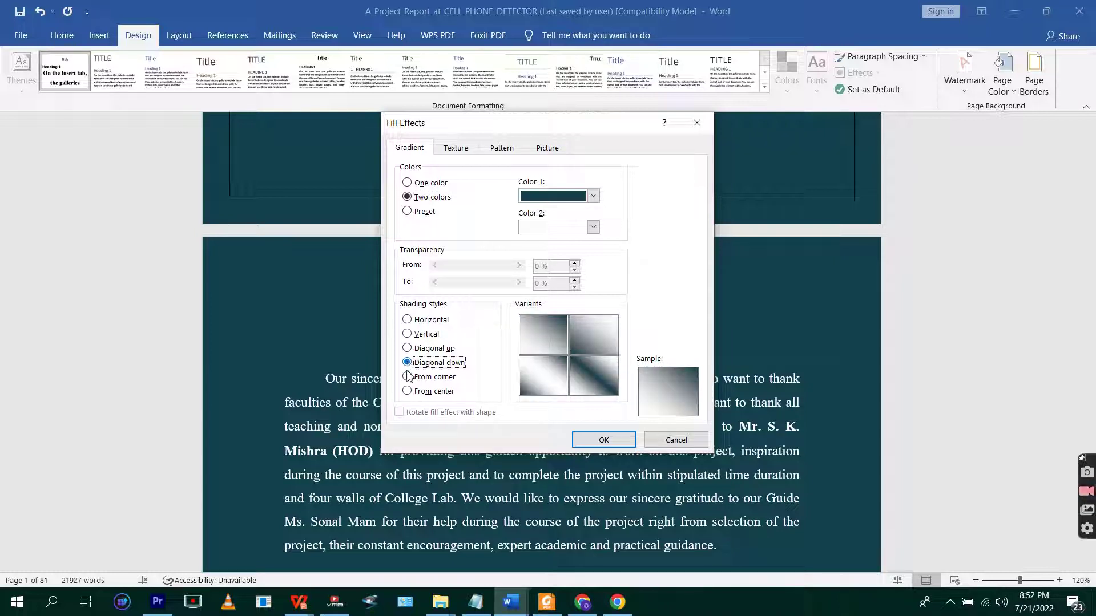
left_click(614, 443)
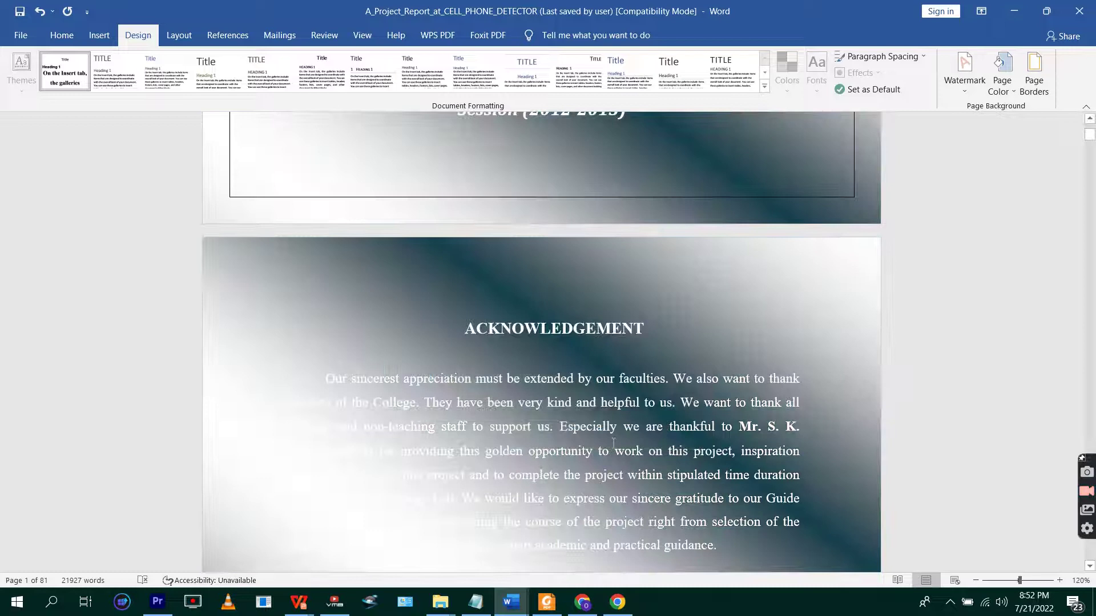
scroll(614, 442, "down", 20)
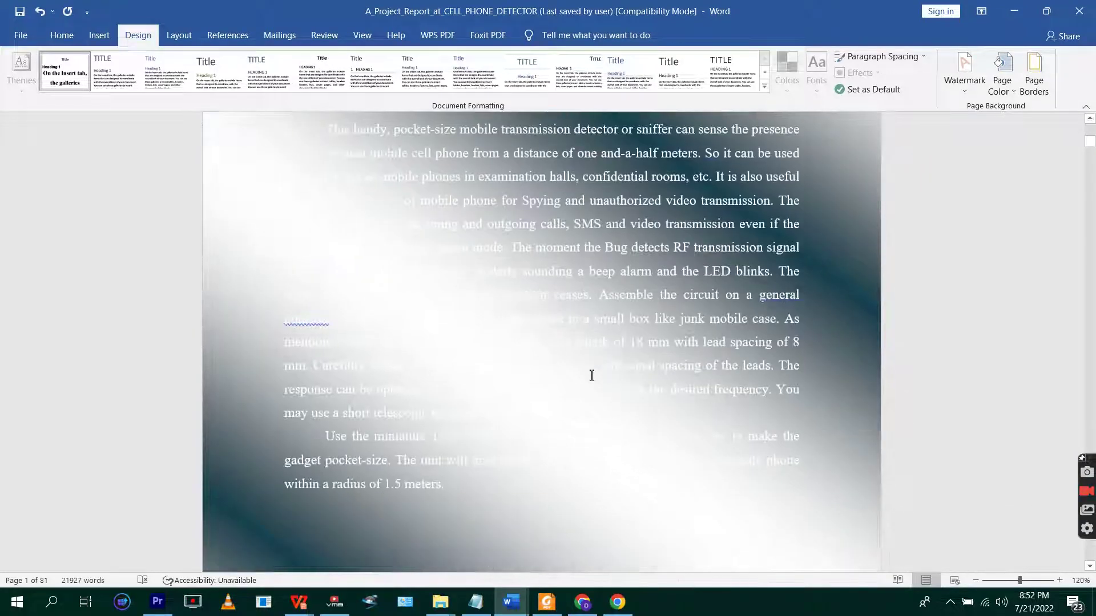
scroll(592, 375, "up", 20)
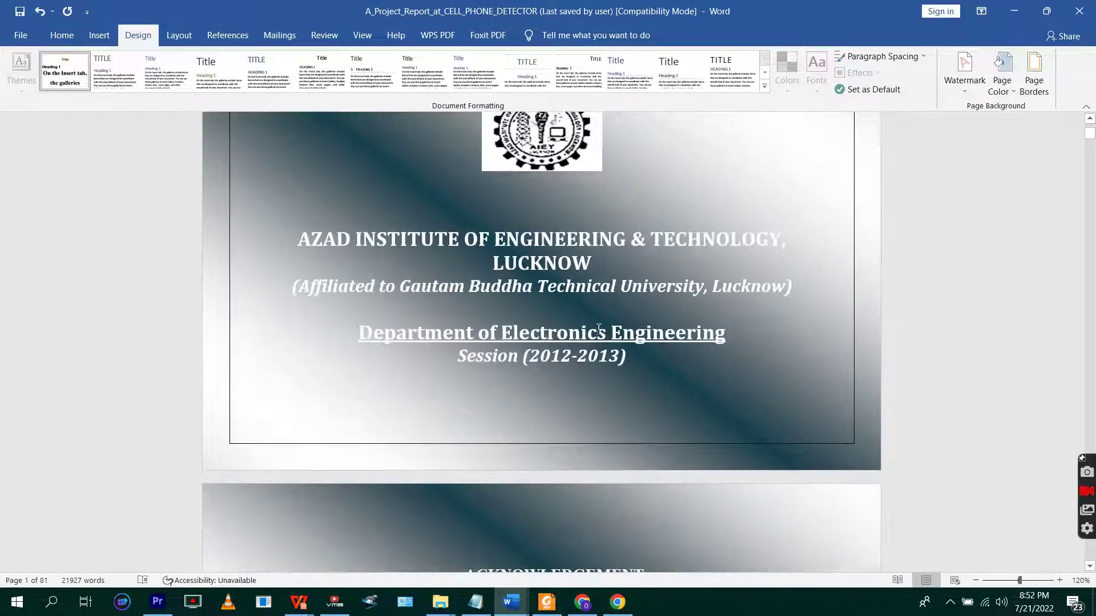
scroll(598, 329, "up", 10)
scroll(711, 277, "down", 8)
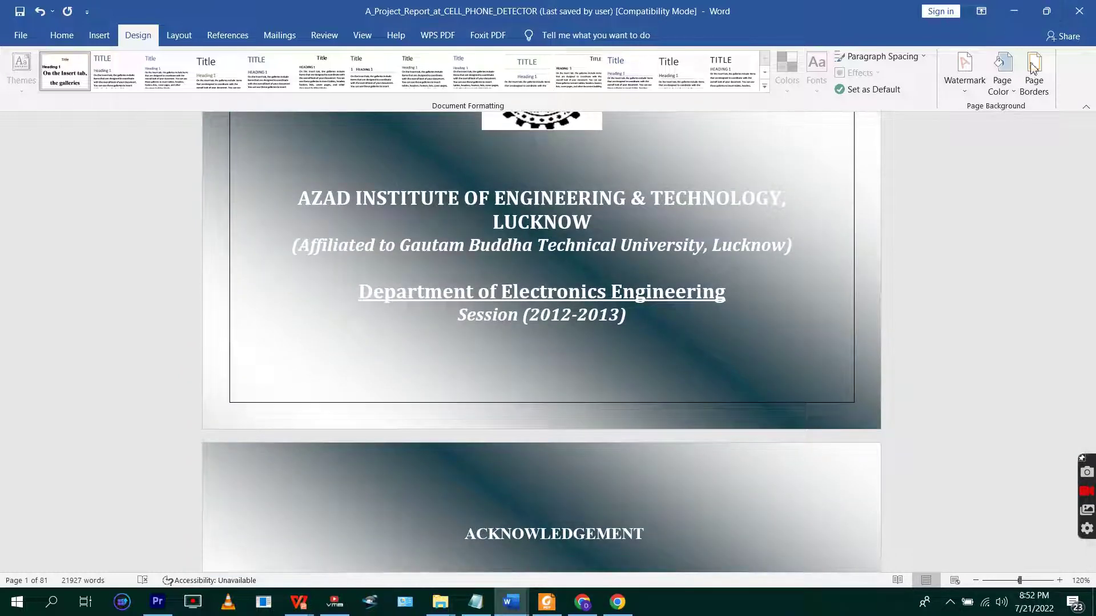
Set the gradient's Color 2 to light green so pages blend dark teal into green
left_click(1005, 84)
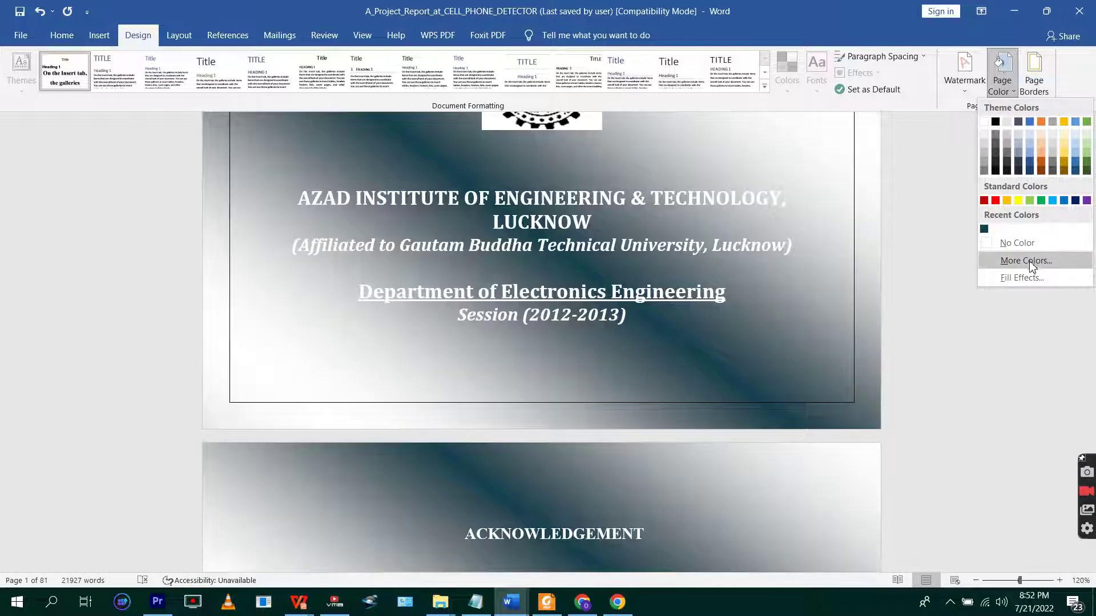
left_click(1028, 277)
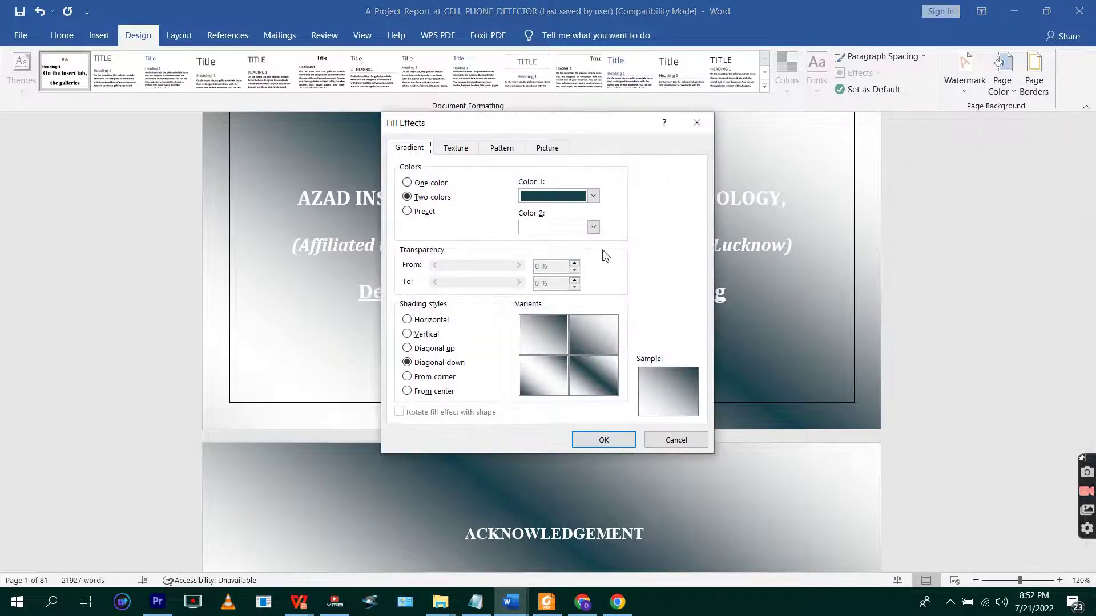
left_click(561, 227)
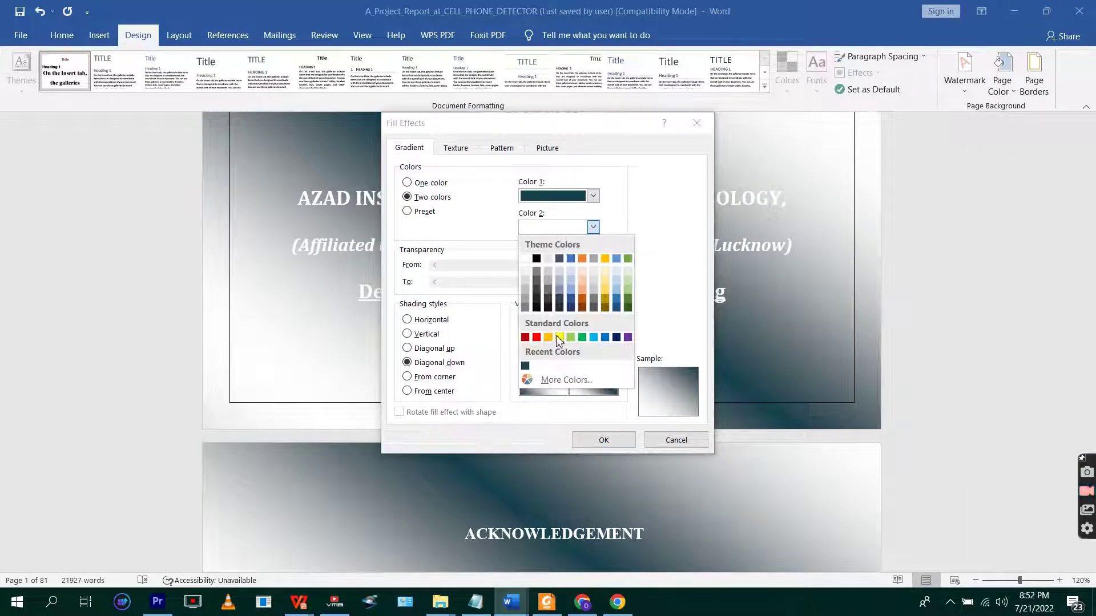
left_click(570, 338)
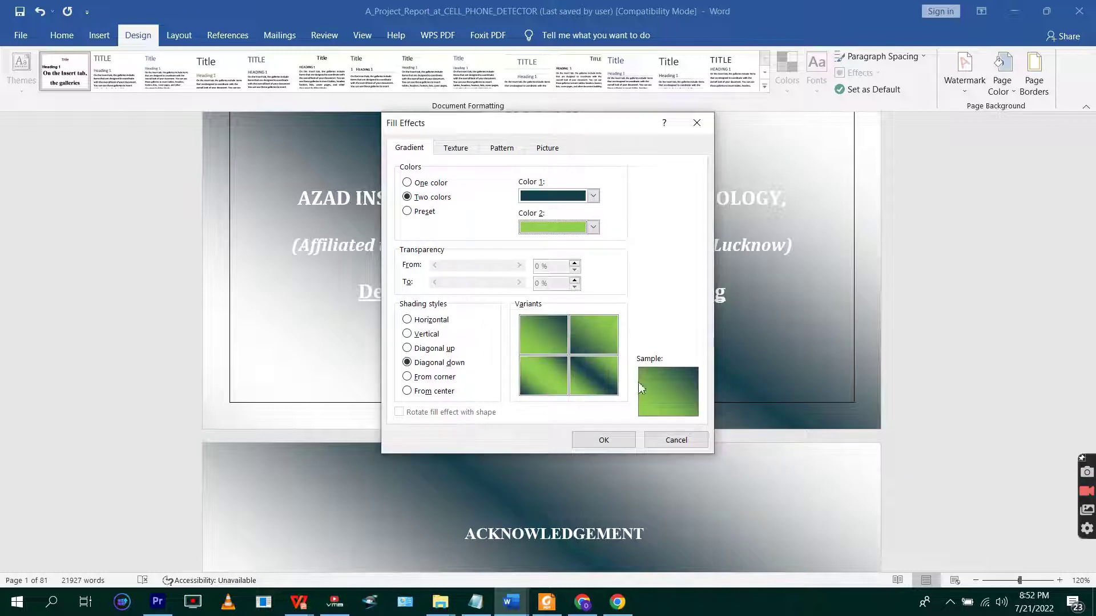
left_click(615, 443)
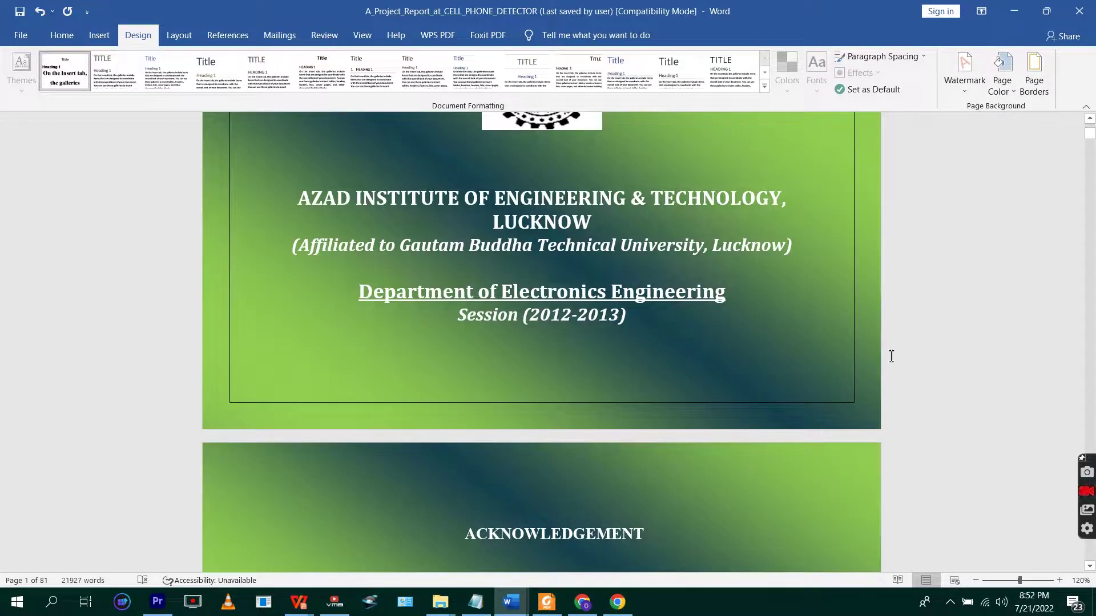
scroll(800, 314, "up", 10)
scroll(800, 313, "down", 4)
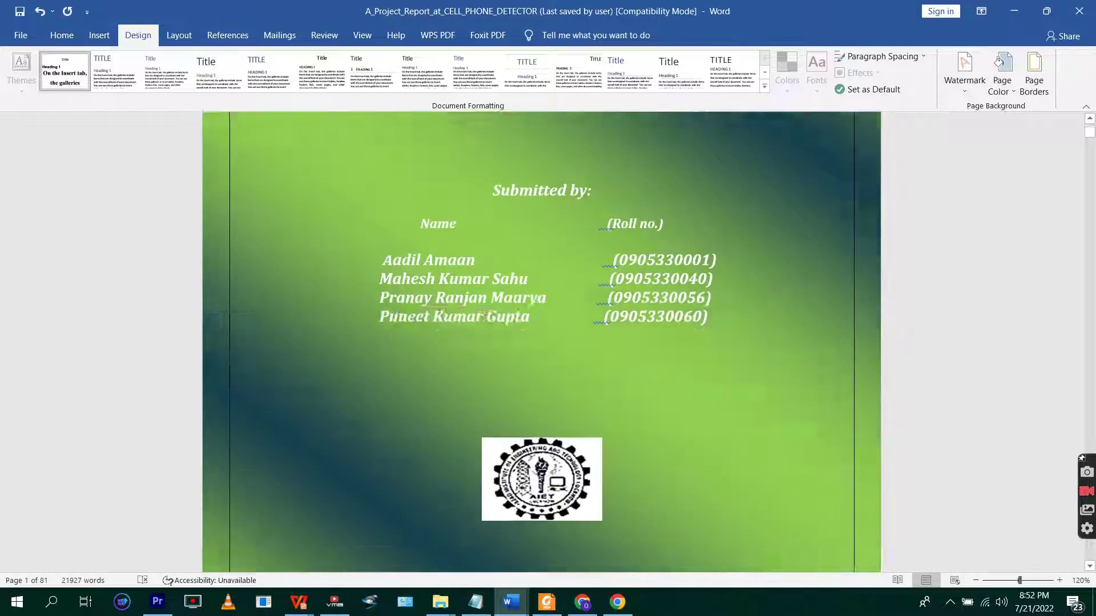
scroll(799, 316, "down", 20)
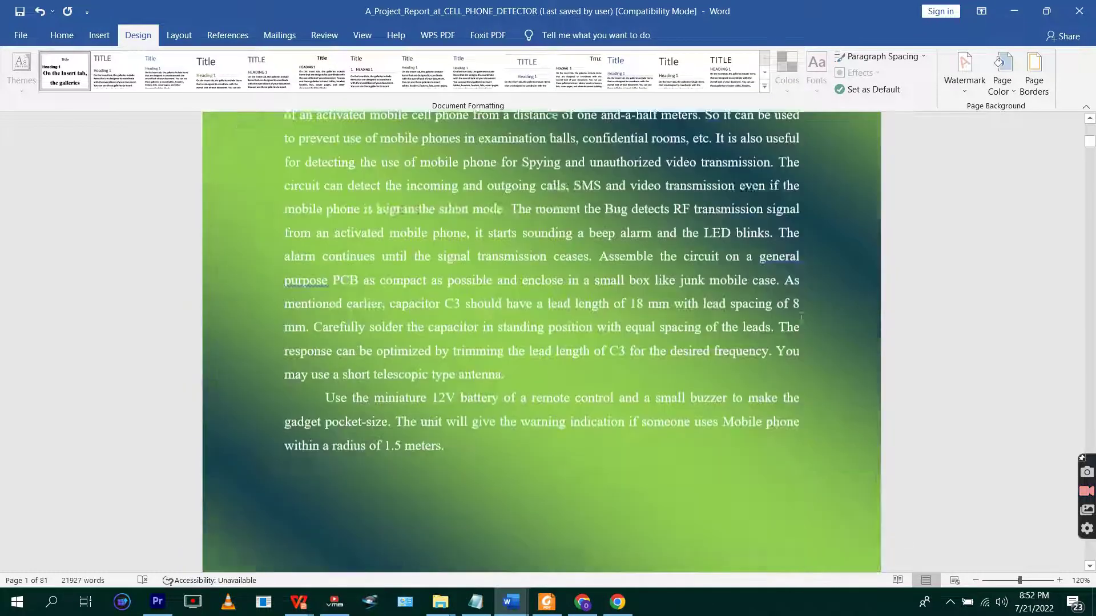
scroll(800, 316, "down", 6)
scroll(800, 315, "up", 10)
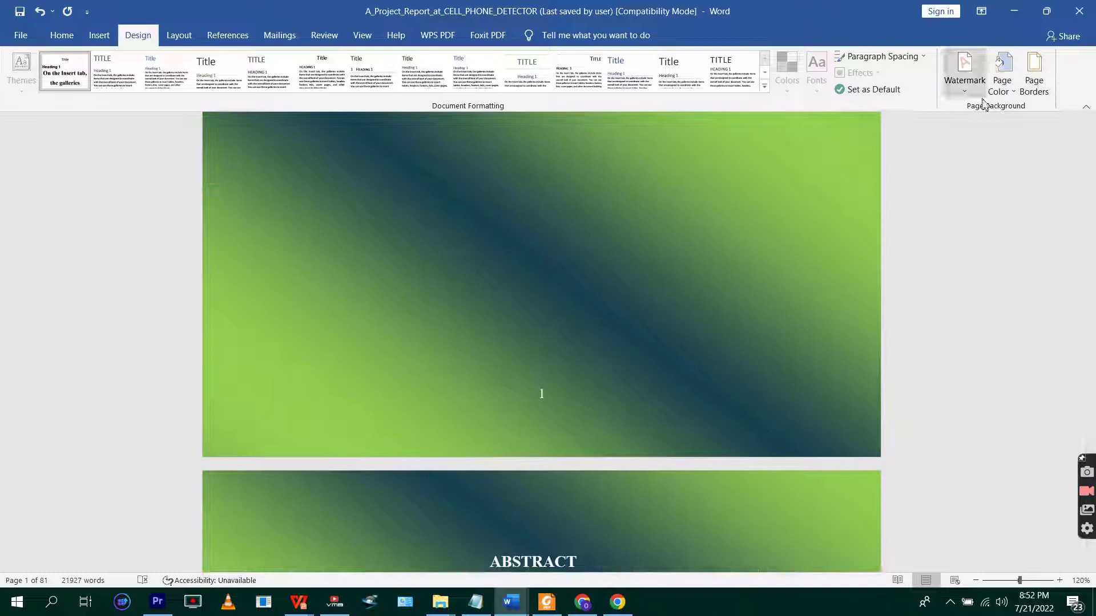
Apply the Early Sunset preset gradient with From corner shading to the pages
left_click(1001, 80)
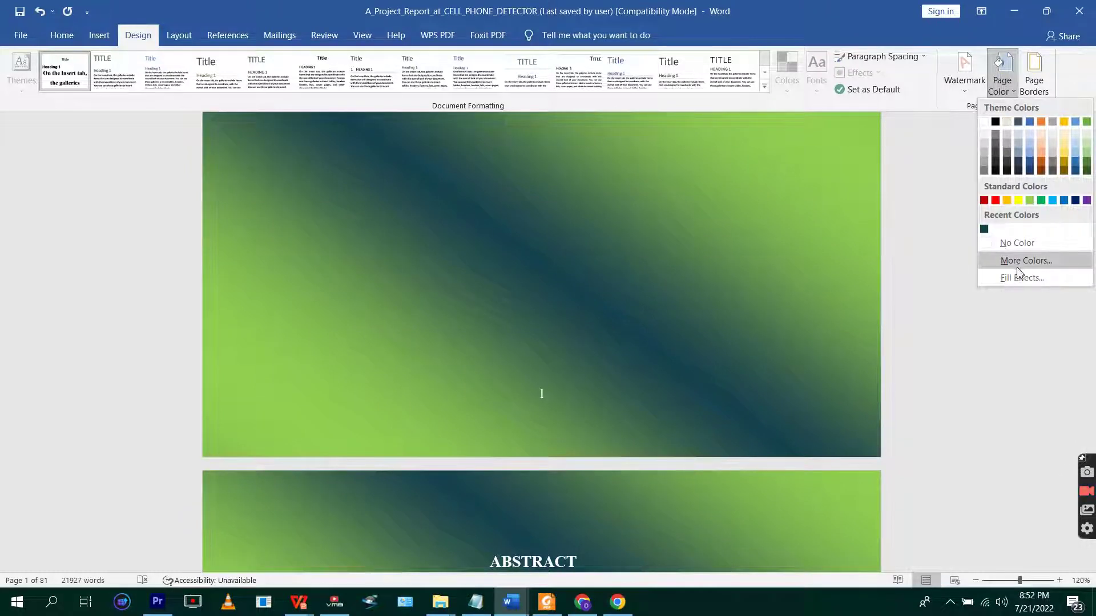
left_click(1019, 277)
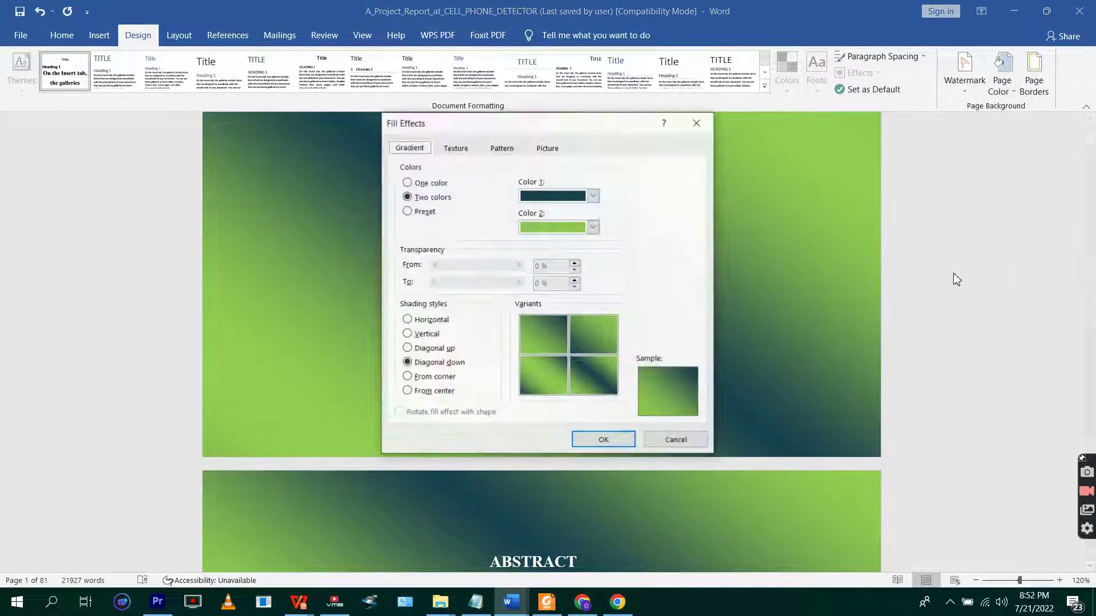
left_click(408, 211)
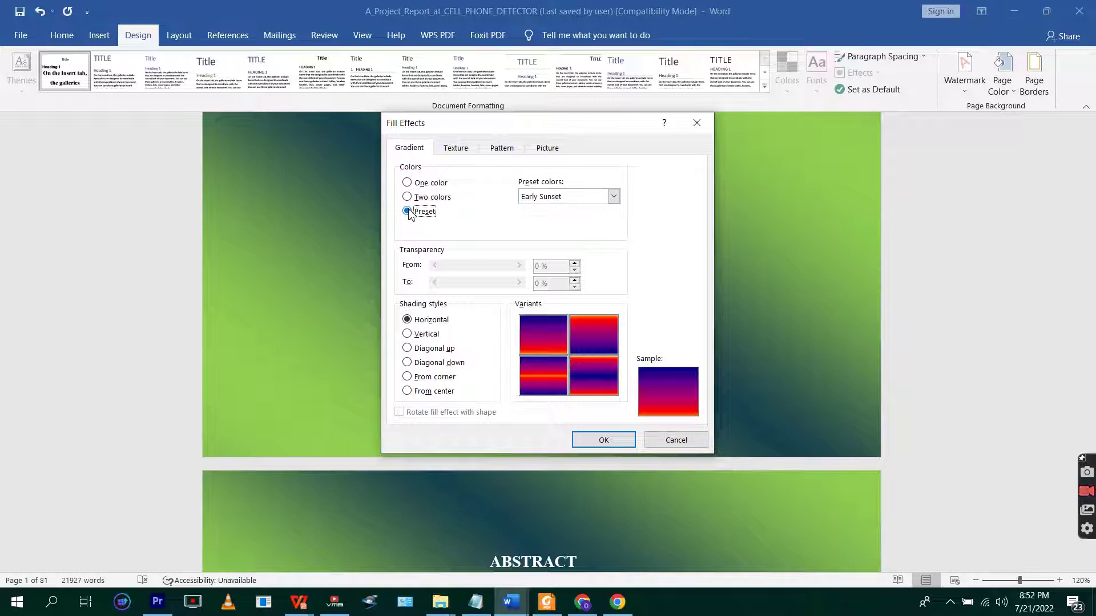
left_click(407, 377)
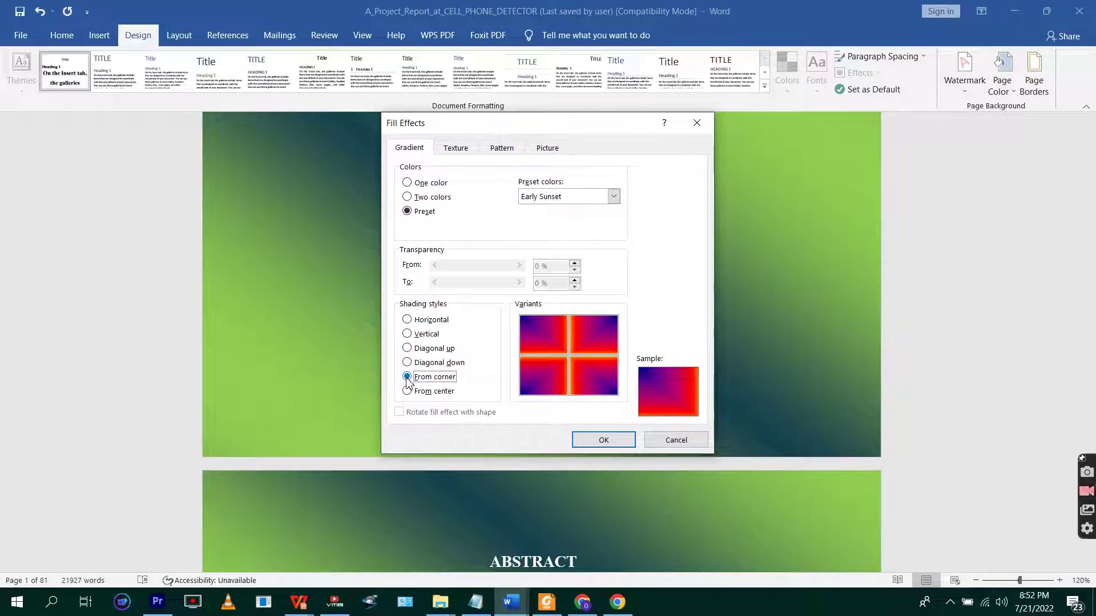
left_click(592, 439)
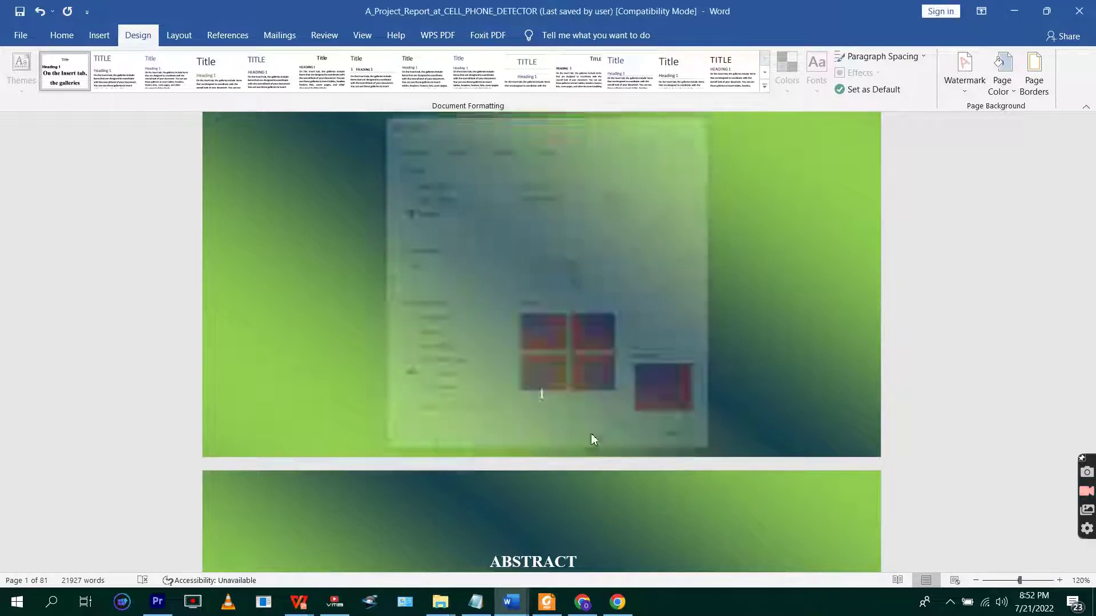
scroll(717, 421, "down", 20)
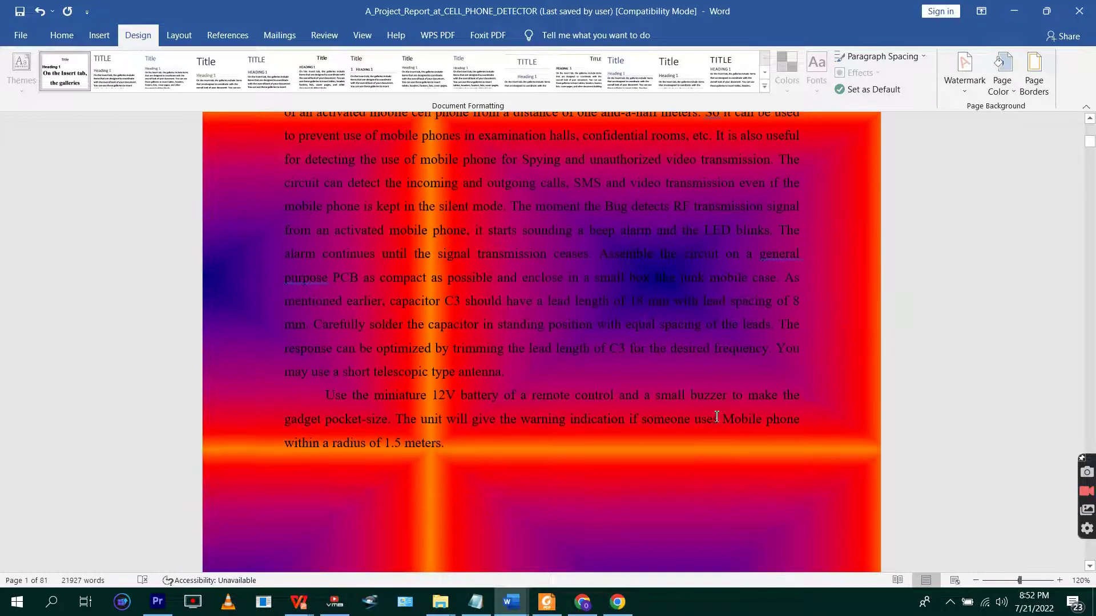
scroll(717, 416, "down", 10)
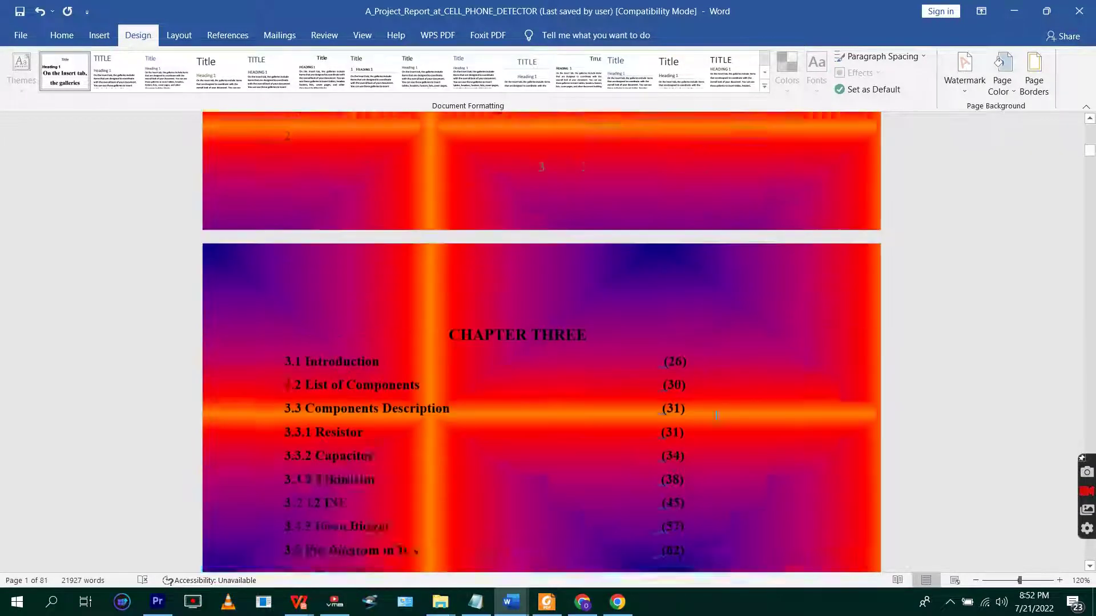
Use the White marble texture as the page fill in place of the gradient
left_click(1003, 84)
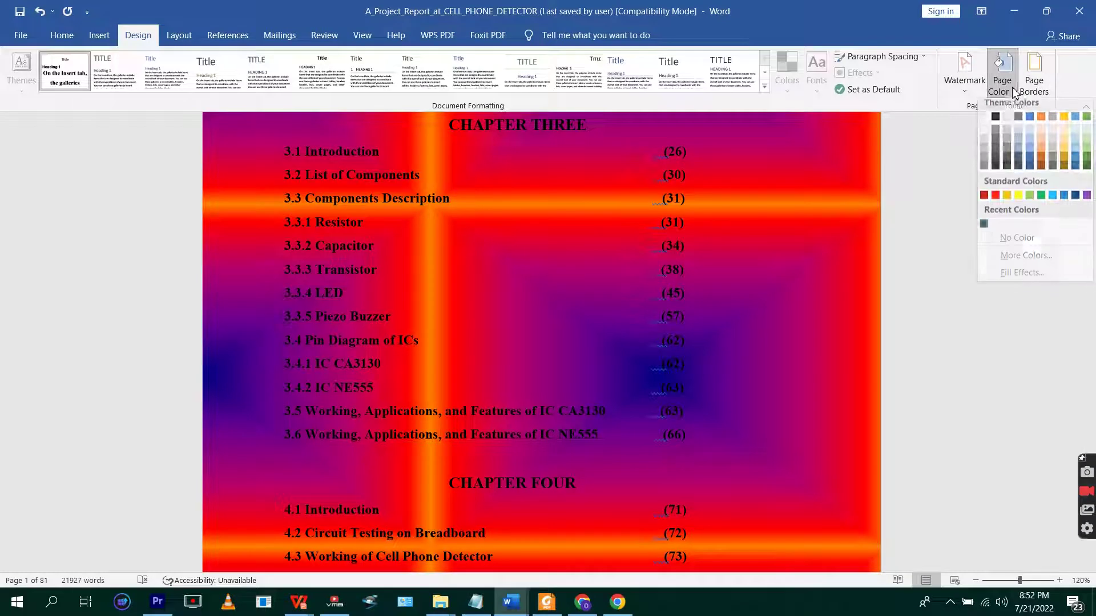
left_click(1016, 278)
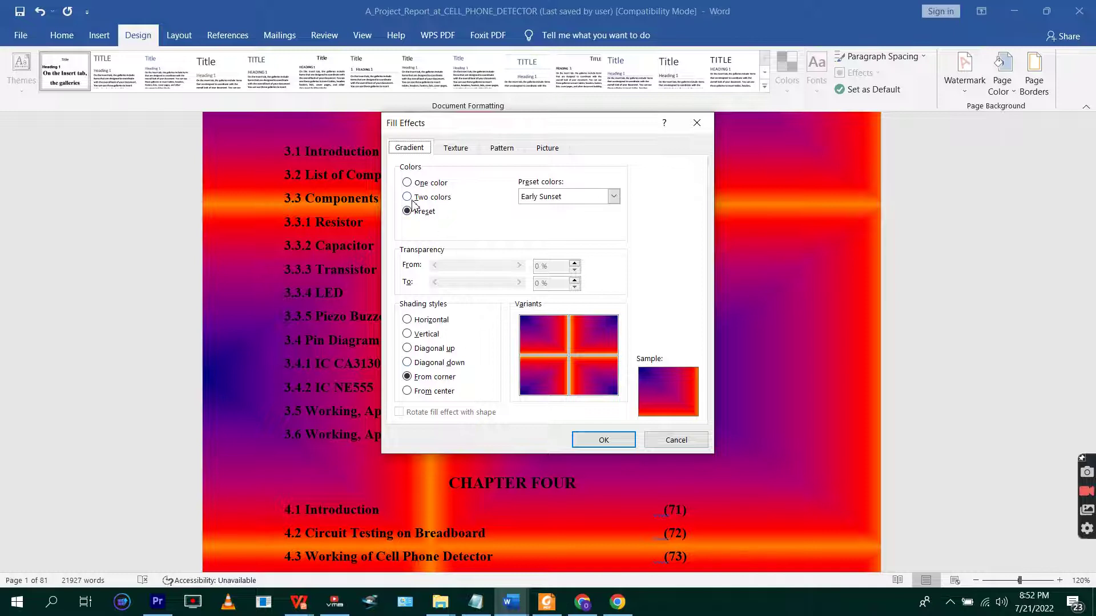
left_click(456, 150)
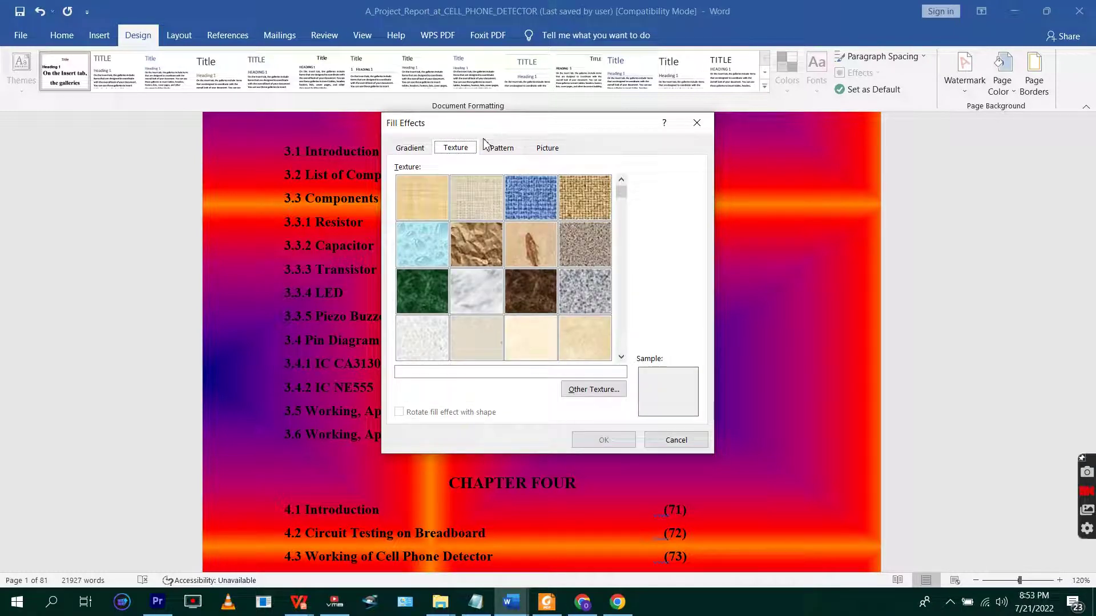
left_click(465, 291)
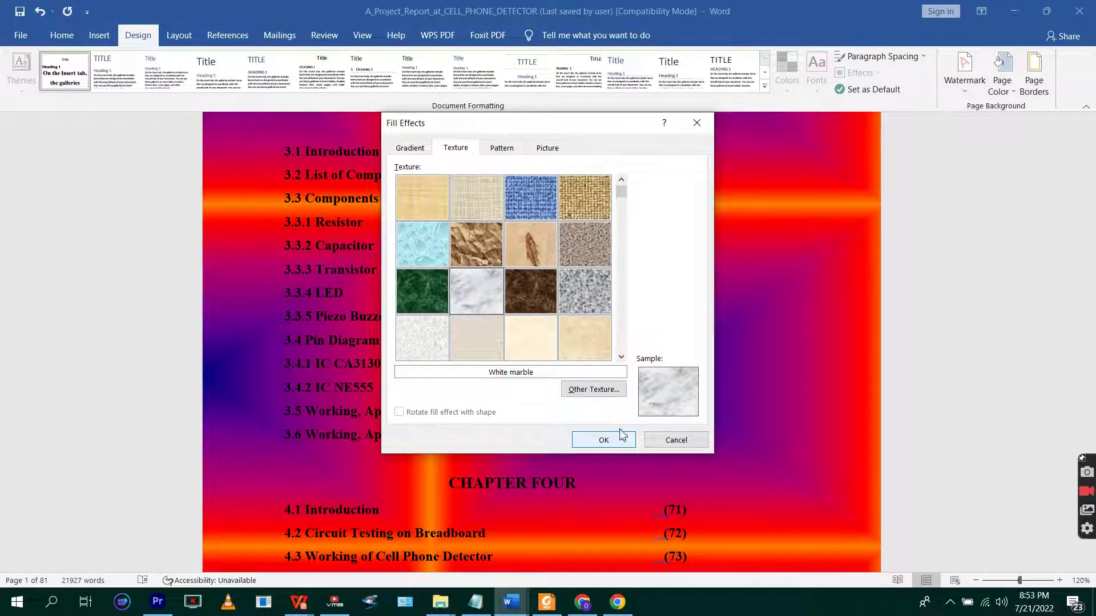
left_click(603, 441)
scroll(959, 332, "down", 10)
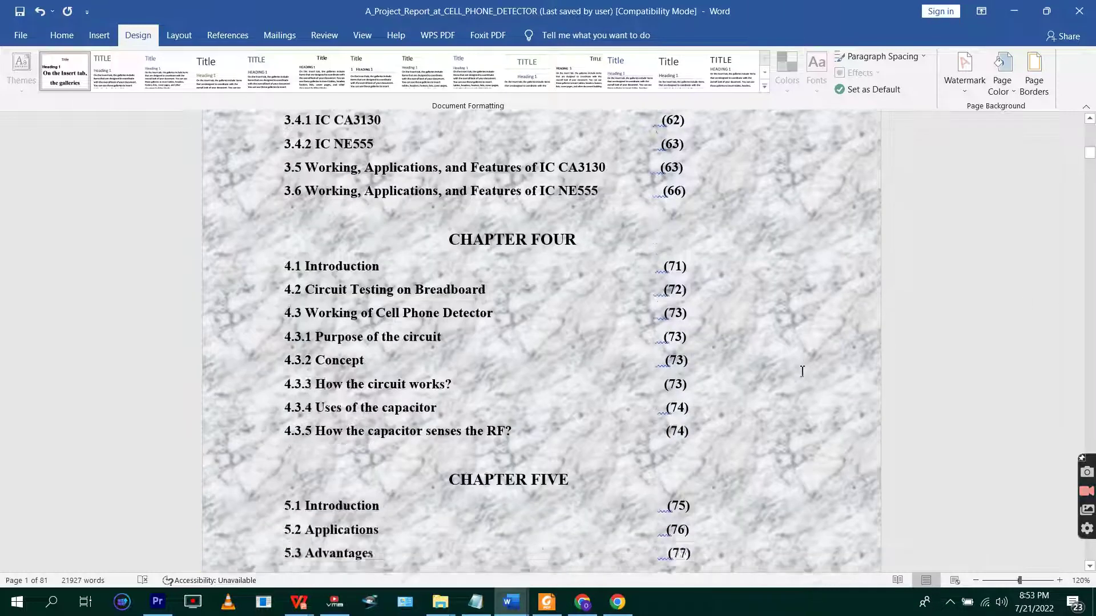
Switch the page fill to the Dotted: 90% pattern after previewing Trellis
scroll(940, 214, "up", 5)
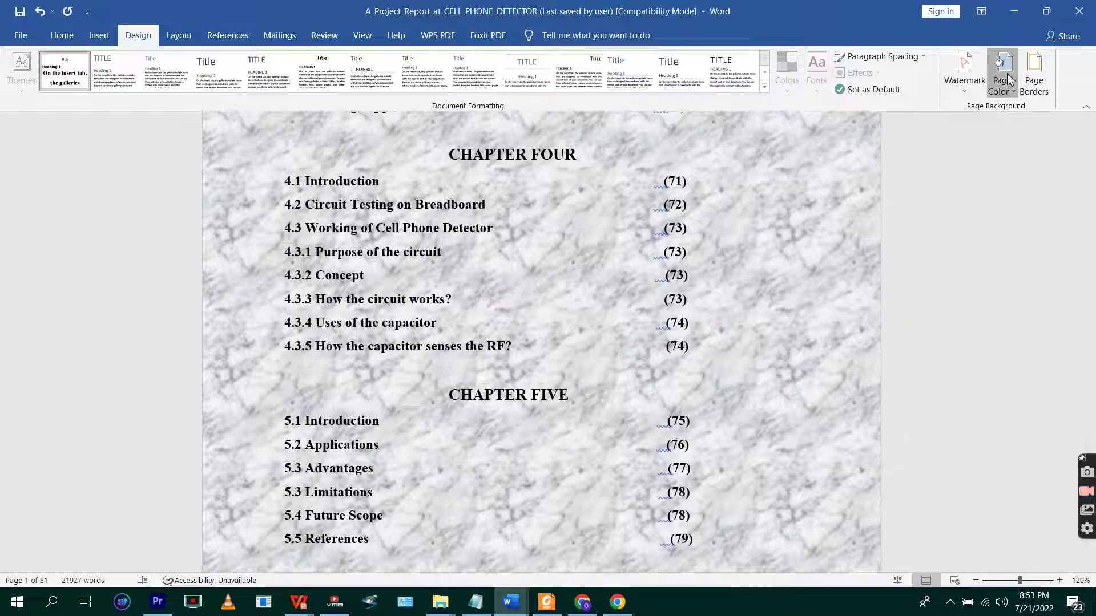
left_click(1003, 77)
left_click(1027, 280)
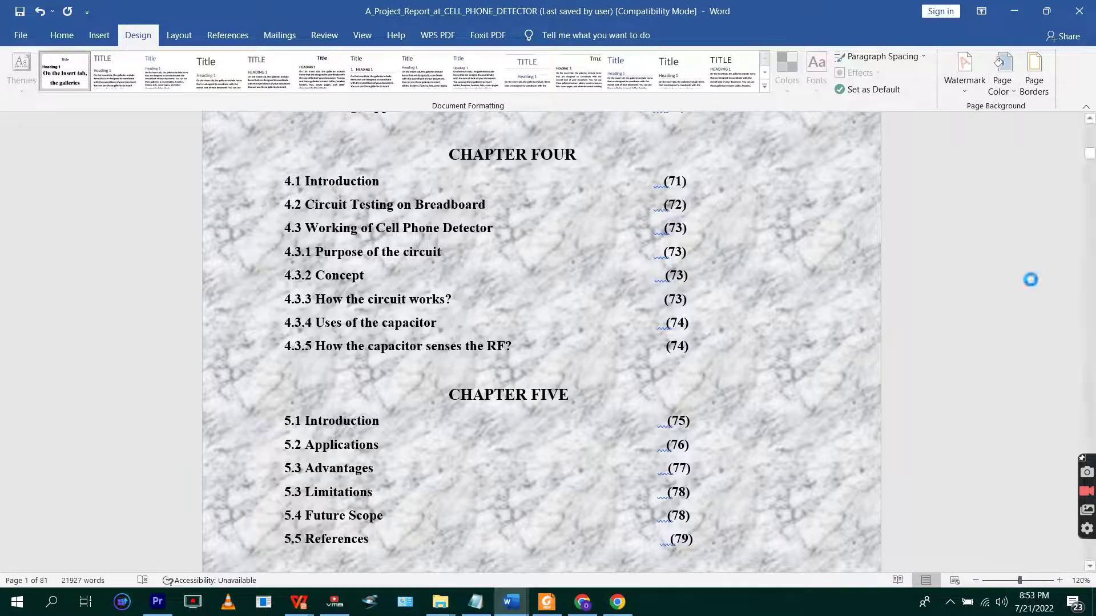
left_click(496, 148)
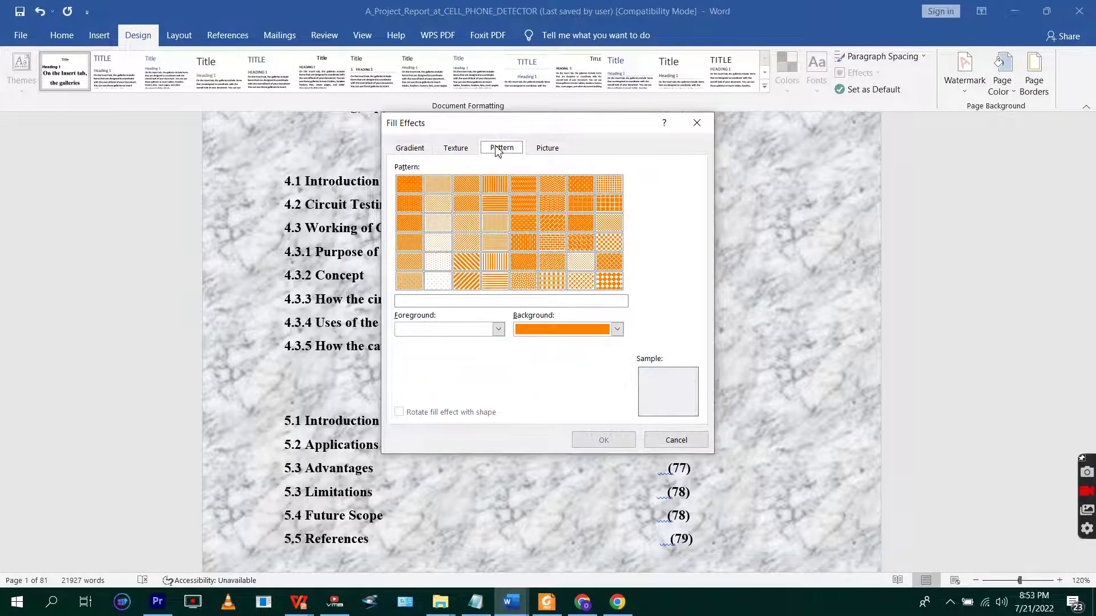
left_click(579, 266)
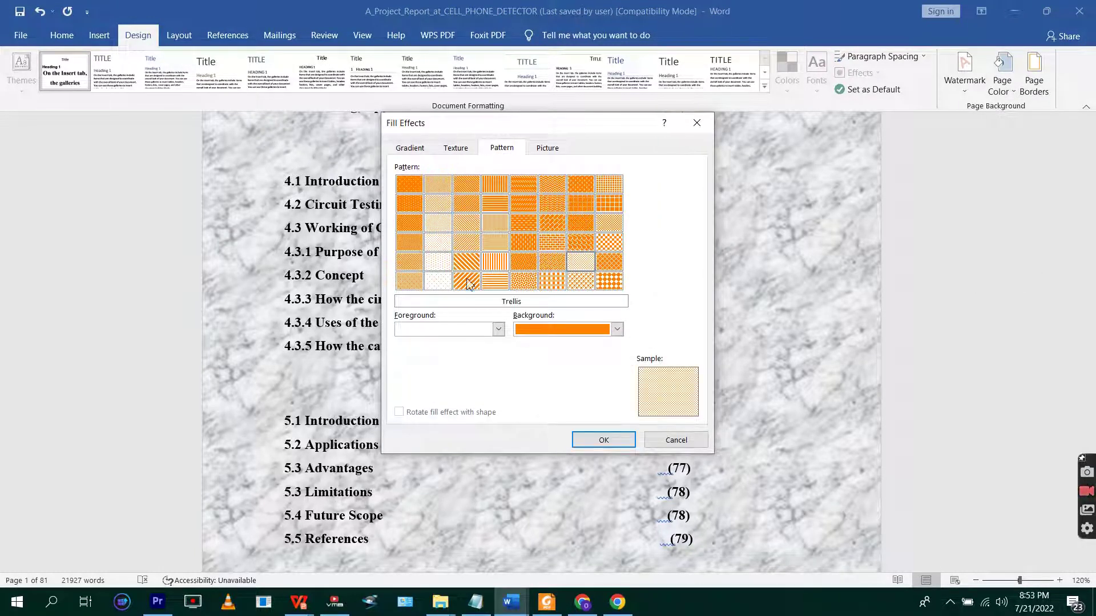
left_click(438, 281)
left_click(582, 435)
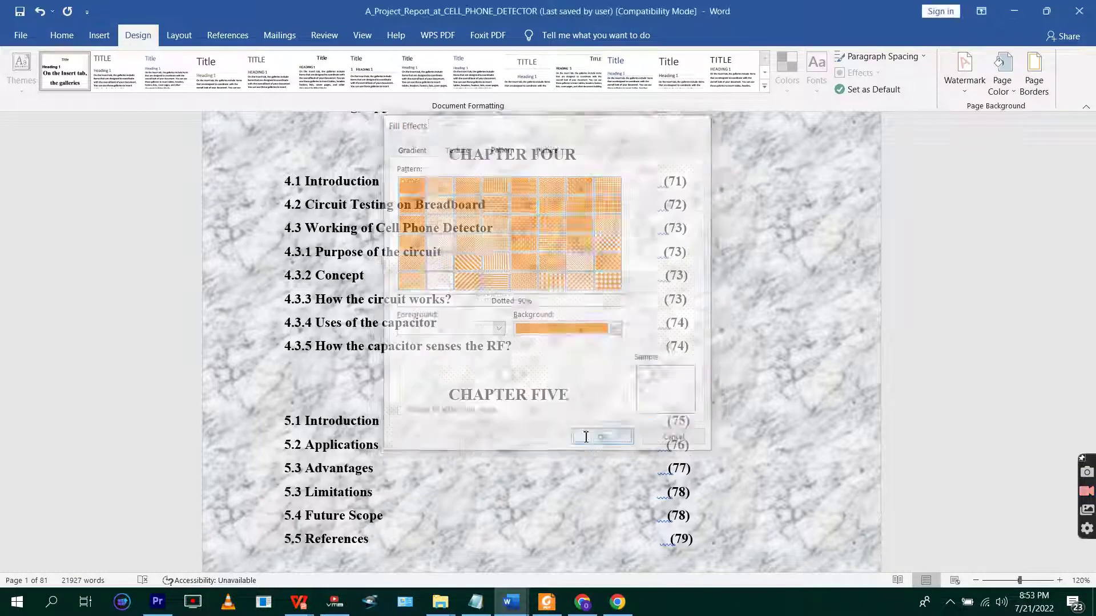
scroll(583, 399, "down", 10)
scroll(581, 379, "down", 7)
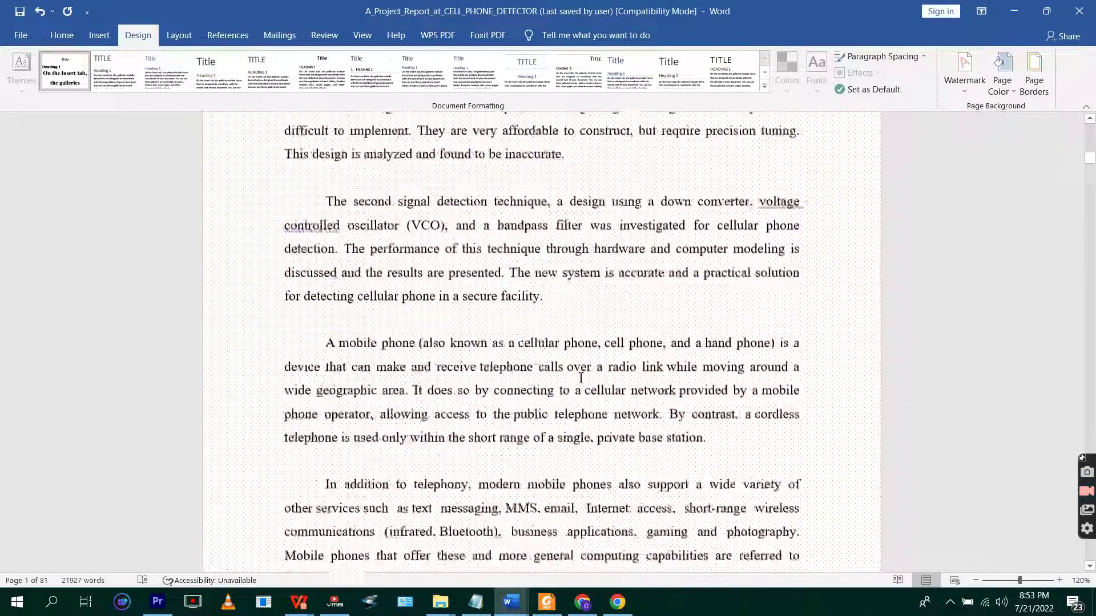
scroll(594, 384, "up", 9)
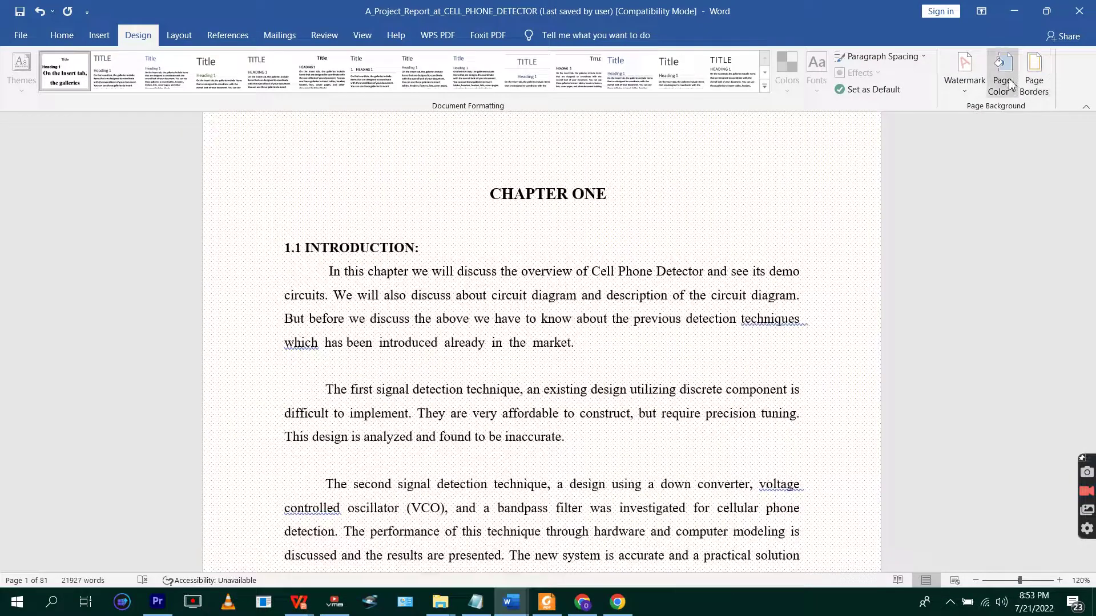
Load logo10_29_84355 from the PLANT LIFESTYLES folder as the page picture fill
left_click(1001, 85)
left_click(1028, 281)
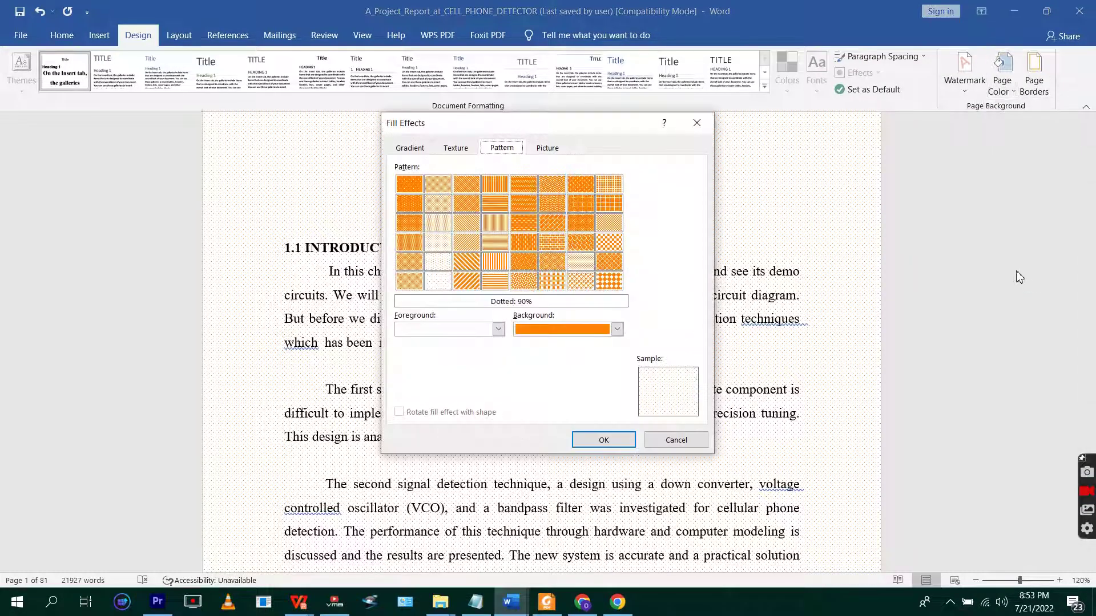
left_click(545, 150)
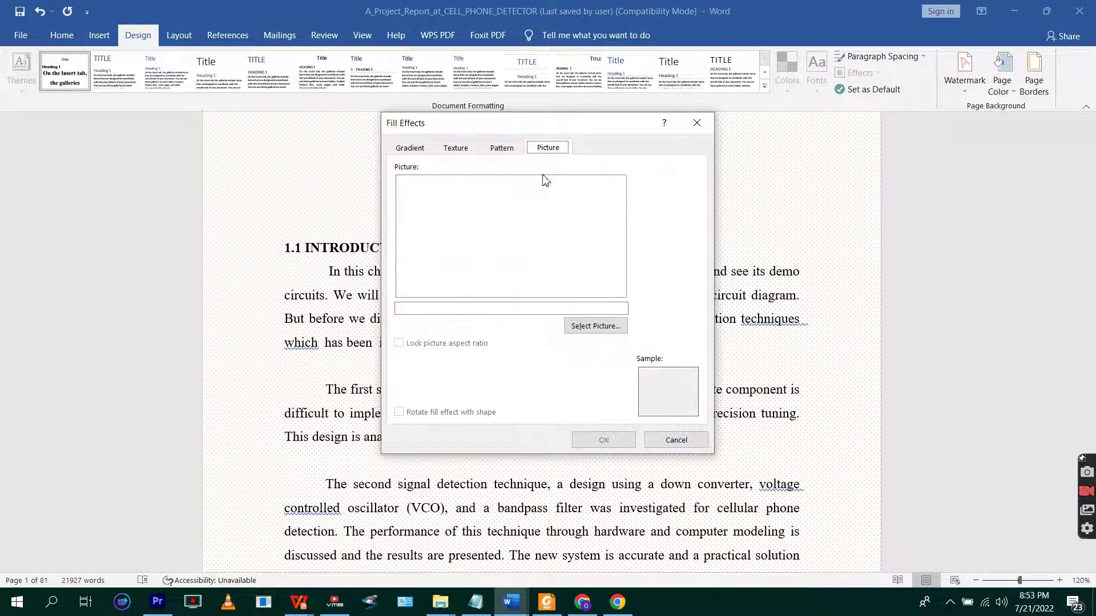
left_click(596, 326)
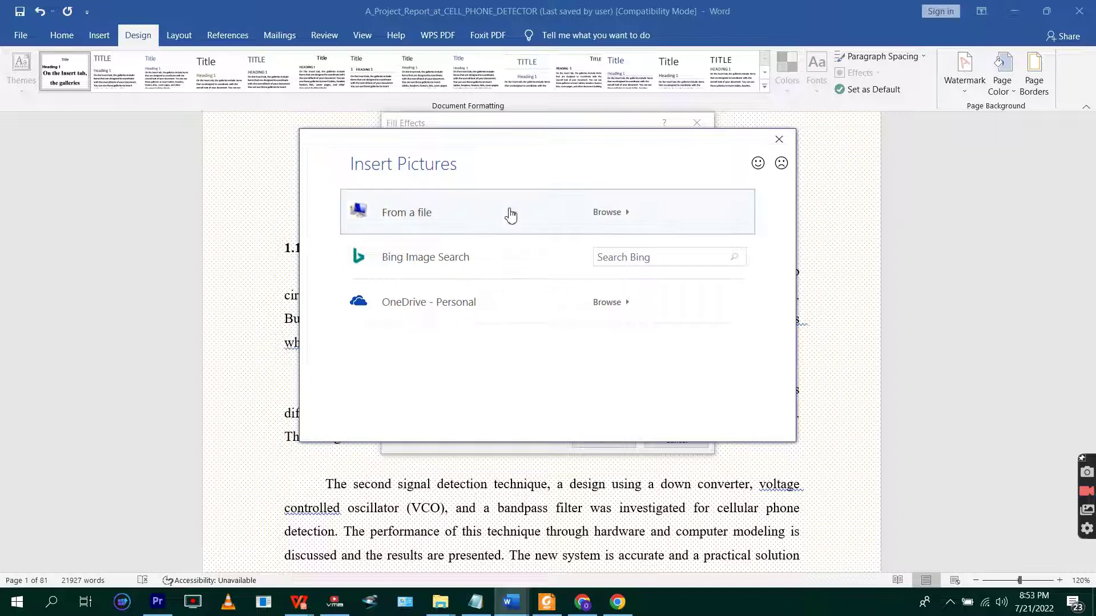
left_click(479, 218)
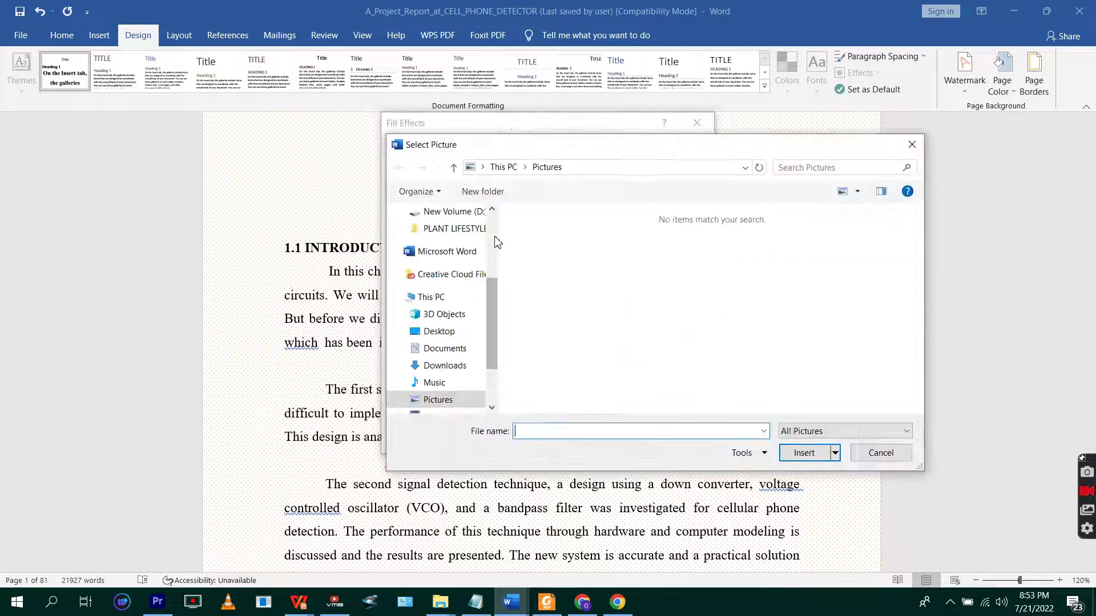
left_click(447, 229)
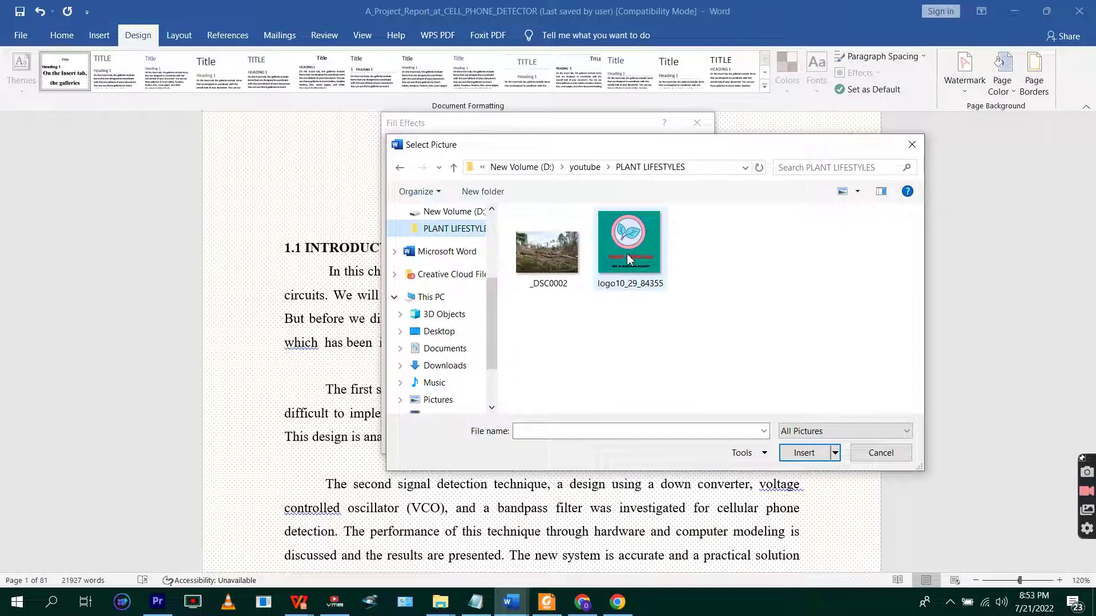
left_click(629, 259)
left_click(792, 457)
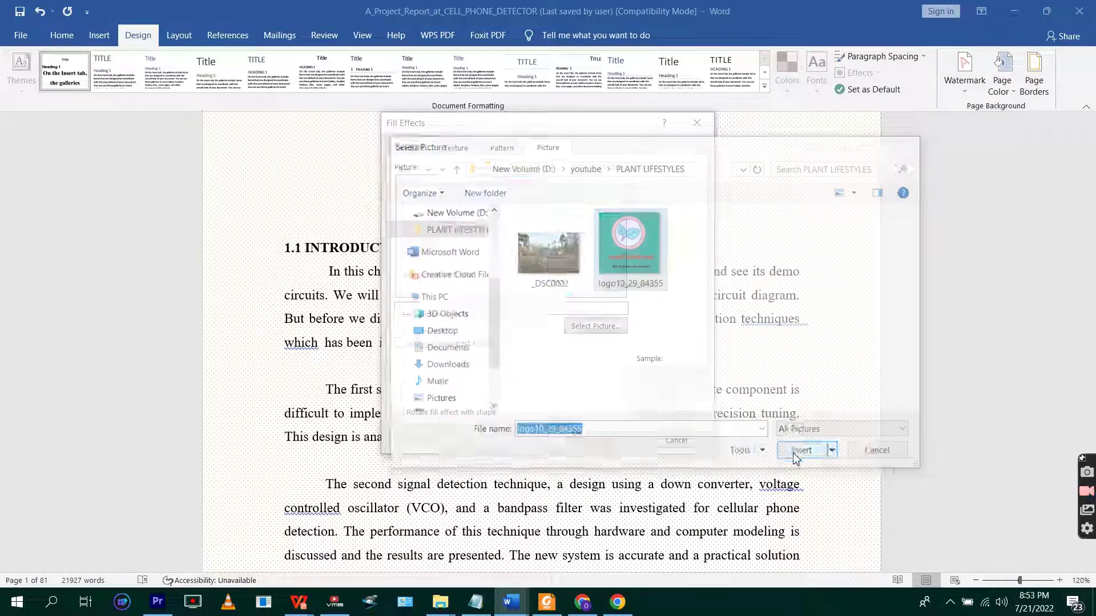
left_click(606, 441)
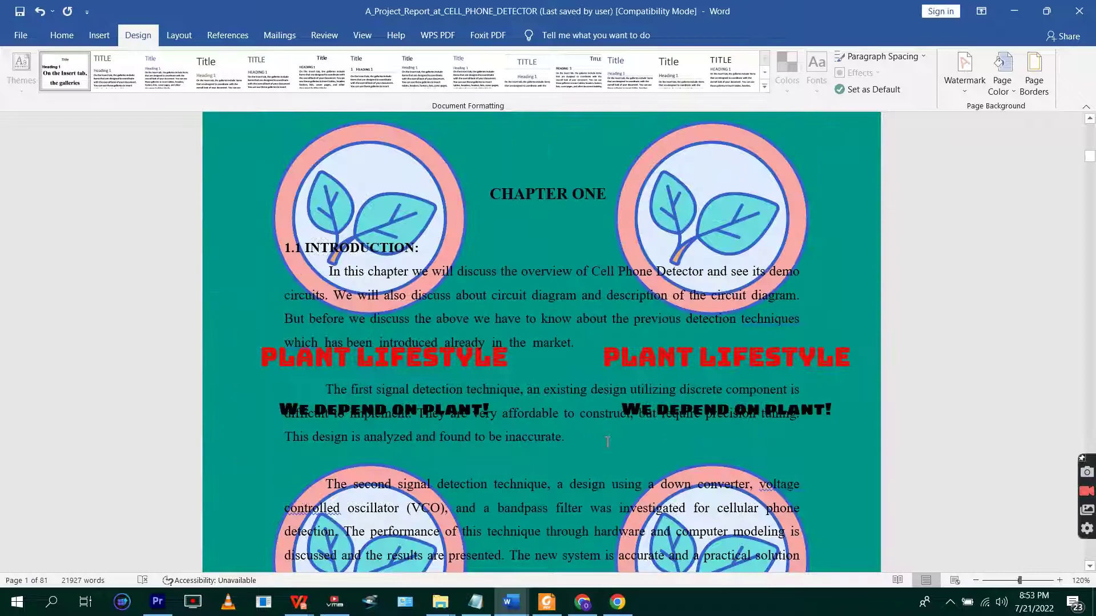
scroll(671, 319, "down", 10)
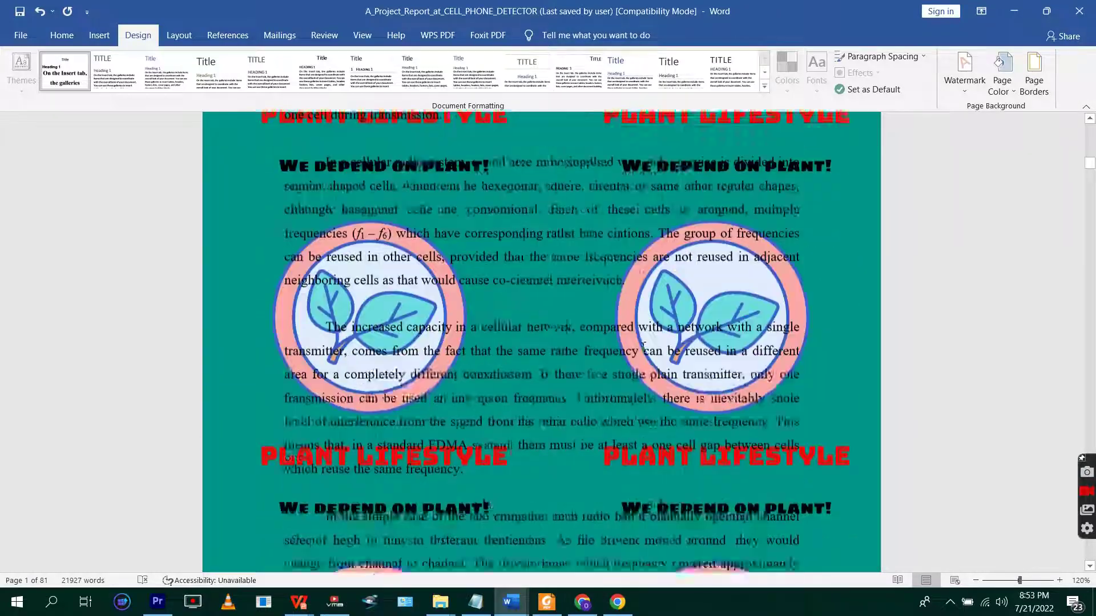
scroll(643, 346, "down", 20)
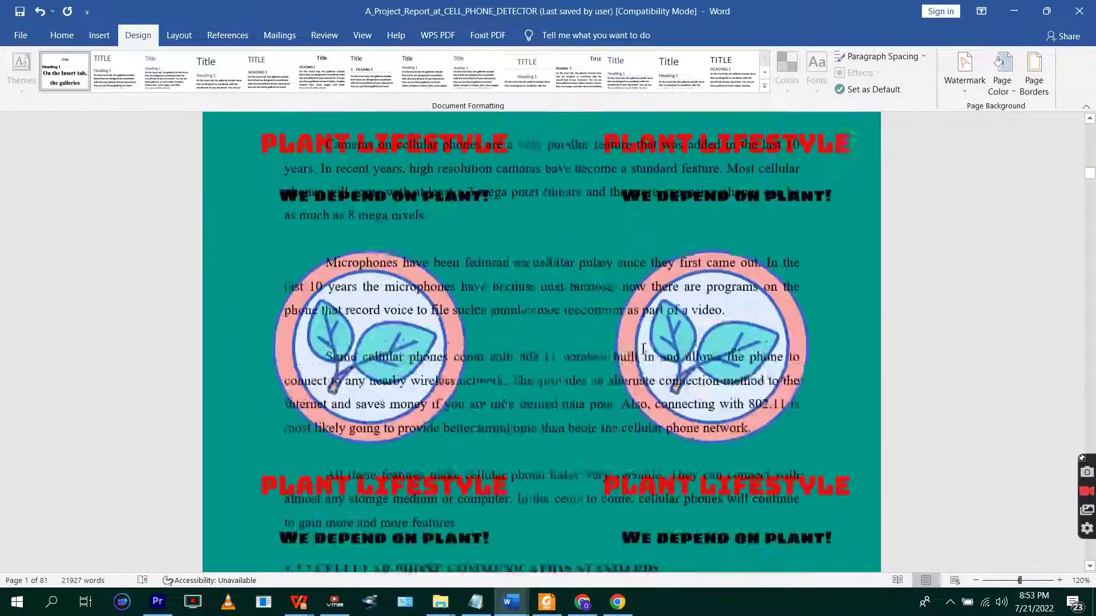
scroll(643, 352, "down", 9)
scroll(643, 349, "up", 14)
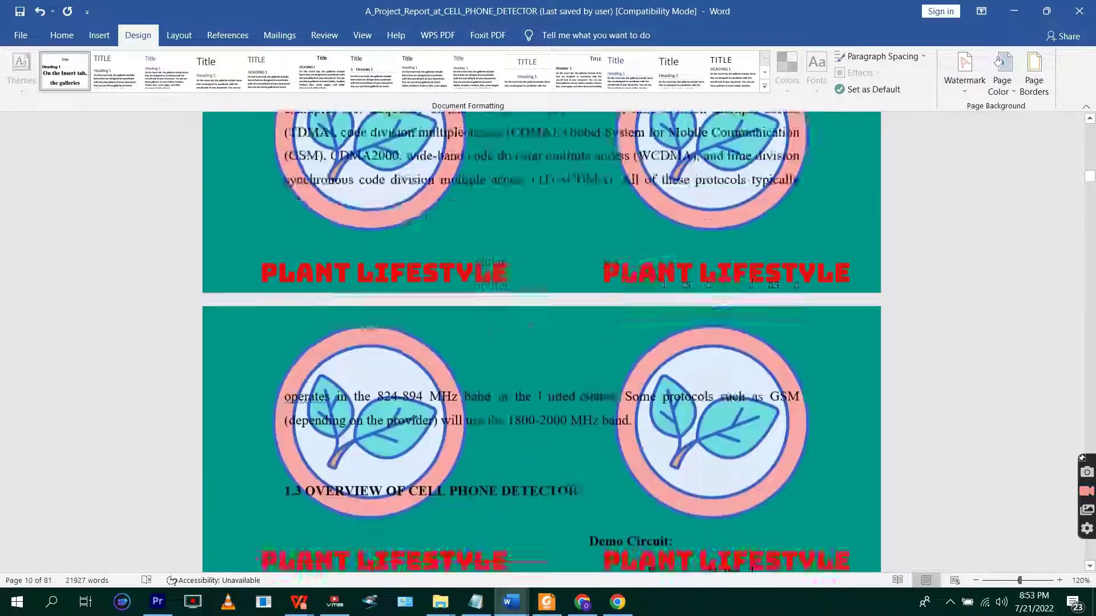
scroll(644, 349, "up", 15)
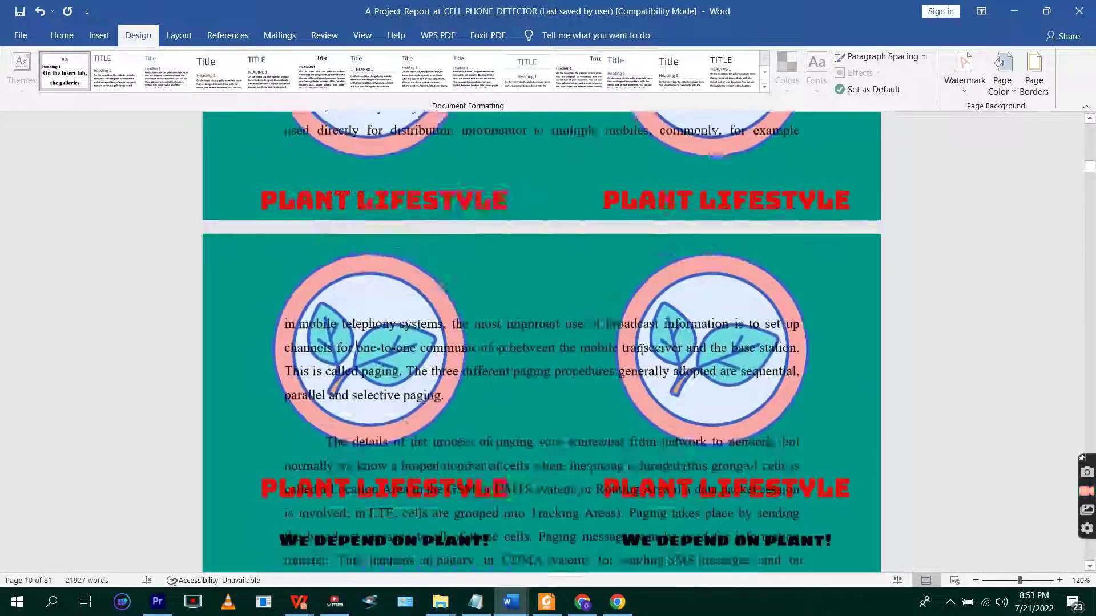
scroll(643, 349, "up", 15)
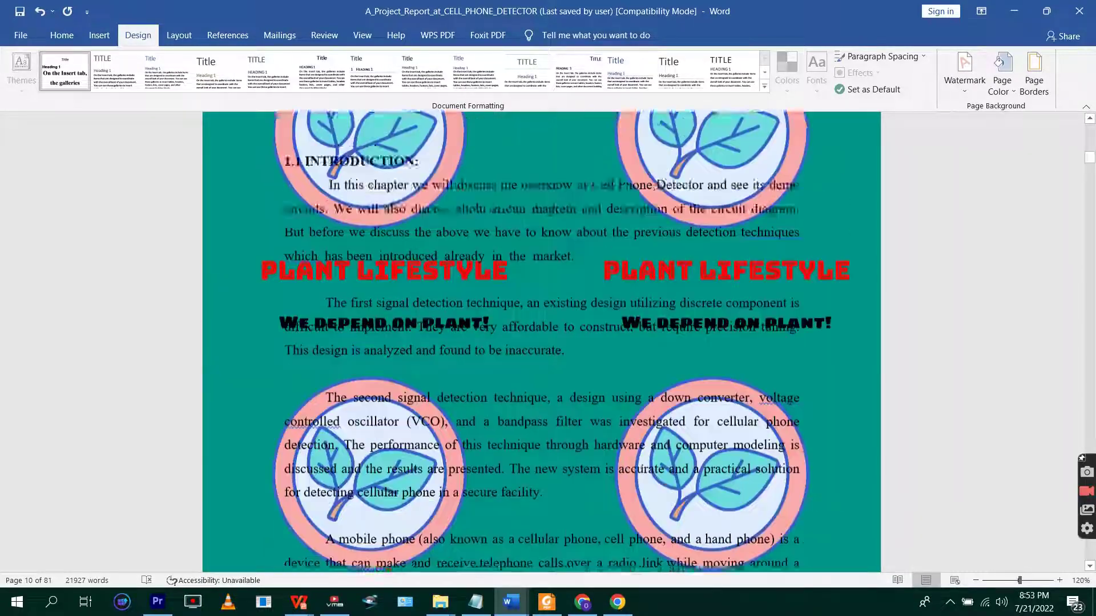
scroll(641, 348, "up", 15)
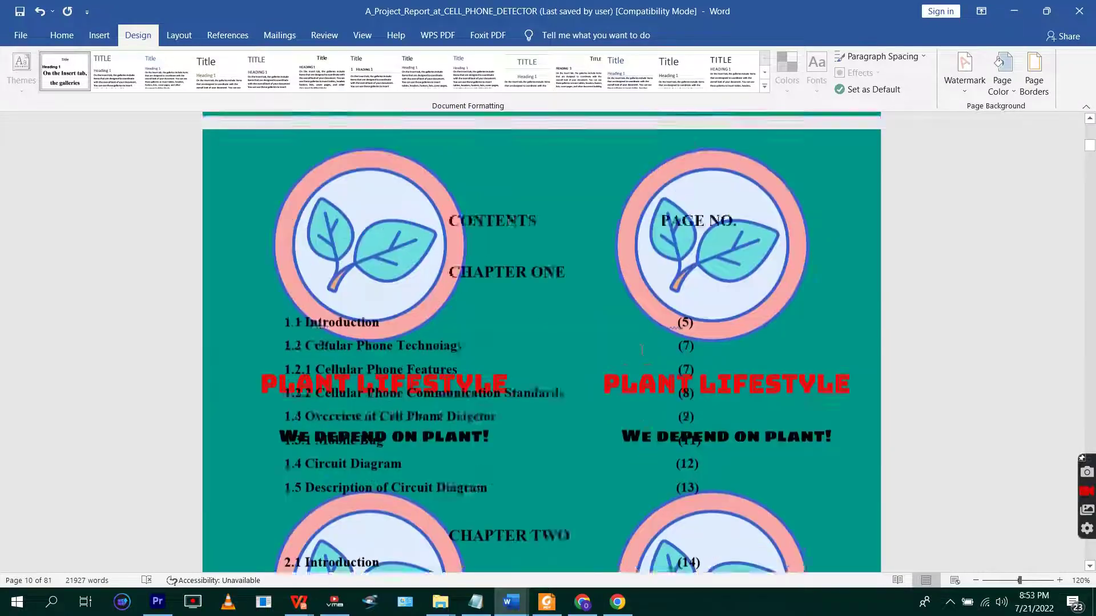
scroll(641, 350, "up", 15)
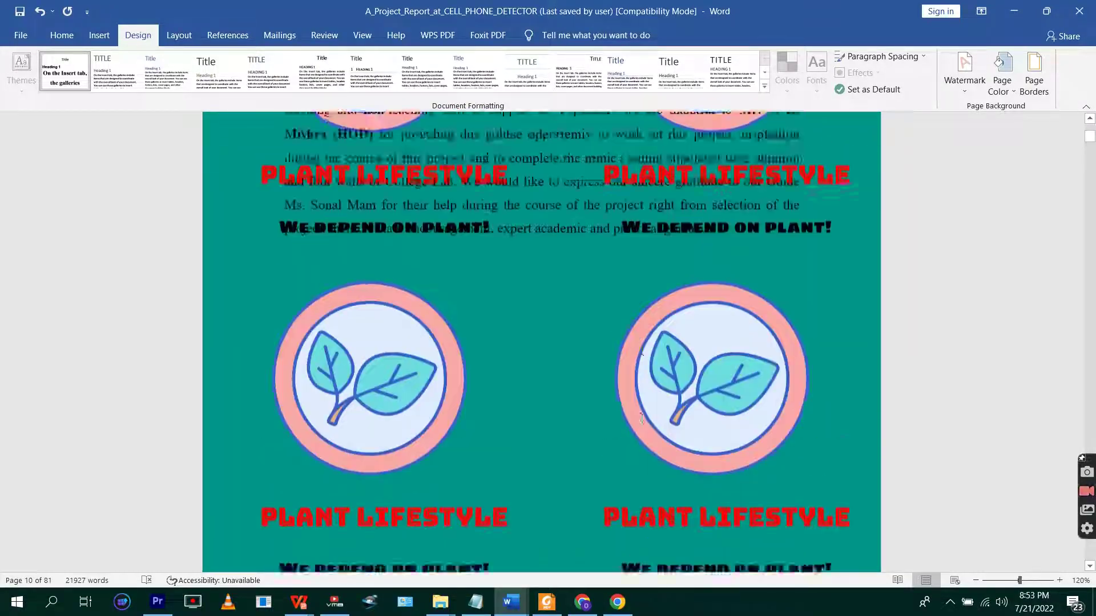
scroll(642, 349, "up", 10)
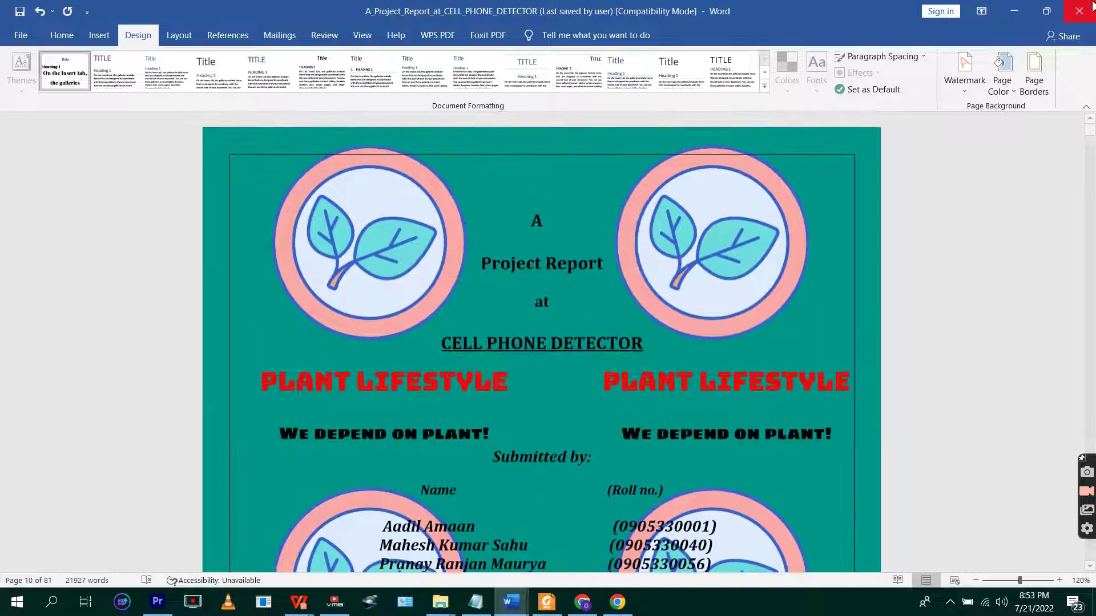